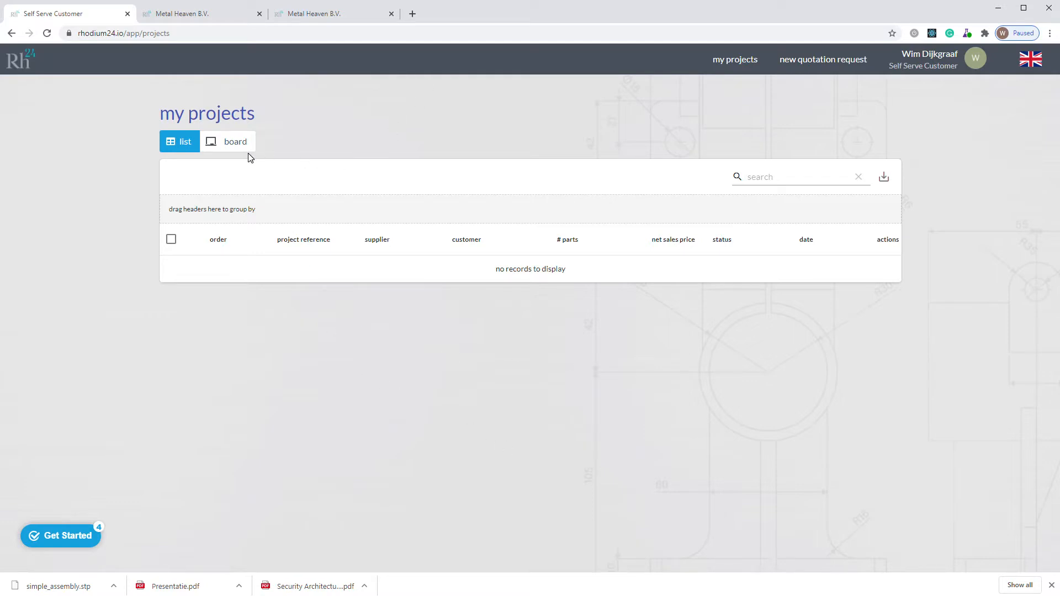
# Step: View the seller's project list and the materials standards settings, and return to the customer's project list
pyautogui.click(216, 17)
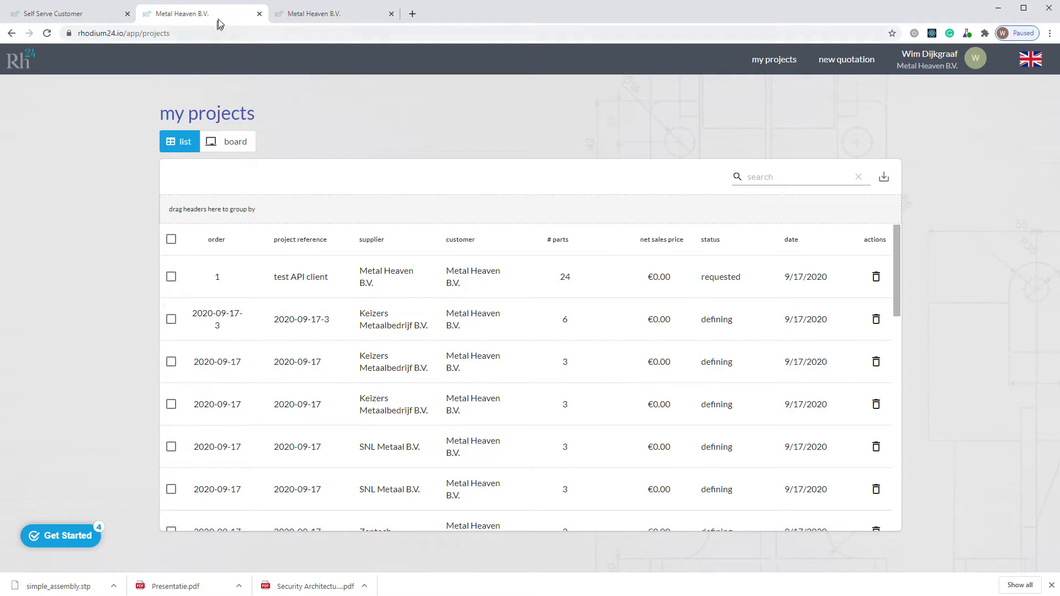
pyautogui.click(334, 18)
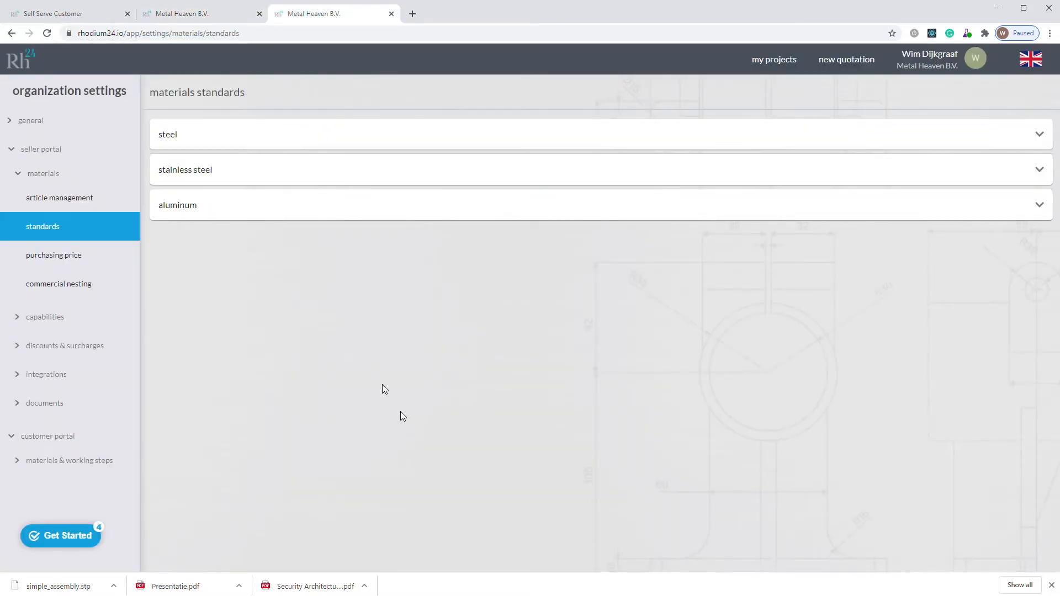
pyautogui.hotkey('ctrl', '1')
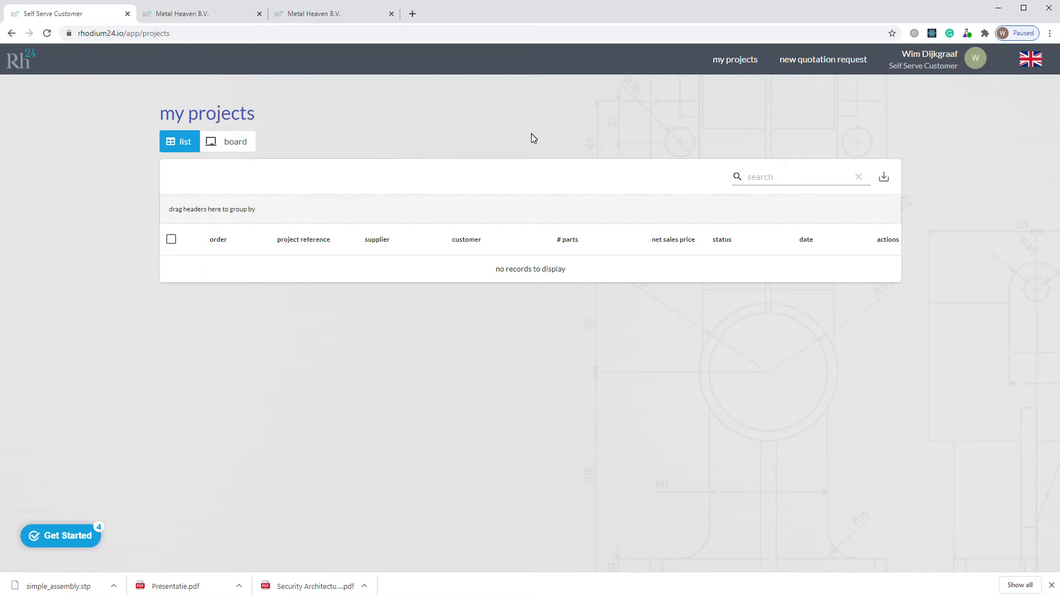
# Step: Create a new quotation request with the project reference "my request", keeping the prefilled supplier, contact and address details
pyautogui.click(813, 60)
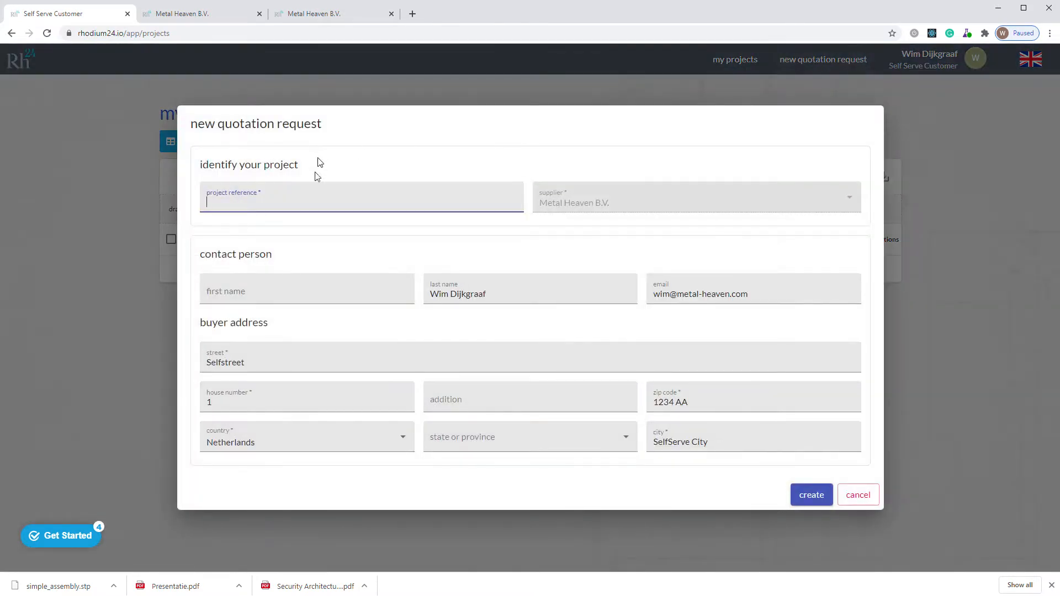
pyautogui.write('my request')
pyautogui.click(496, 251)
pyautogui.click(810, 495)
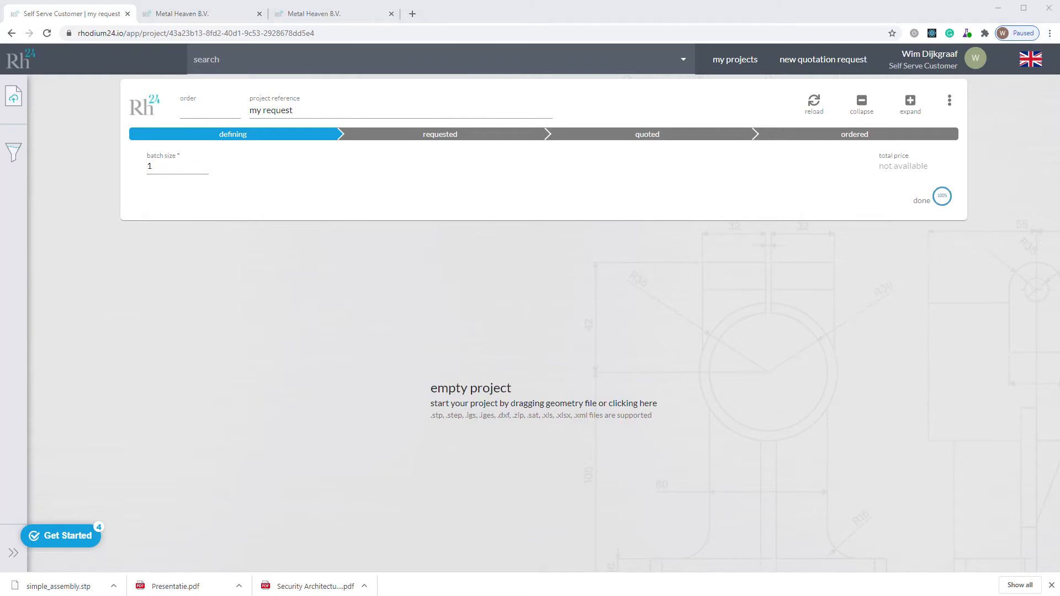
# Step: Upload simple_assembly.stp to the empty project and set the batch size of the assembly to 15
pyautogui.moveTo(193, 544); pyautogui.dragTo(559, 351)
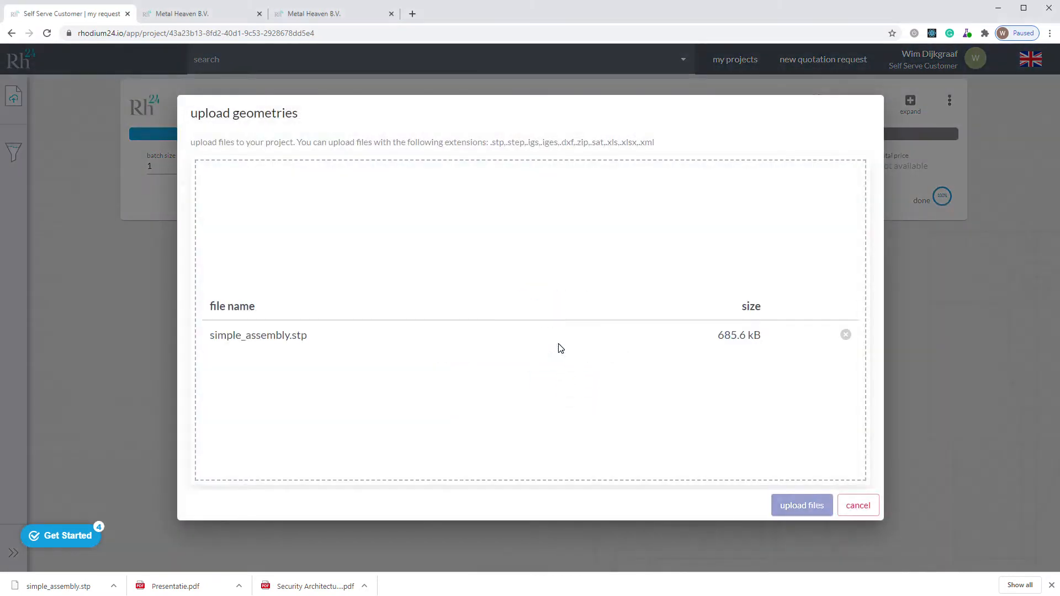
pyautogui.click(799, 507)
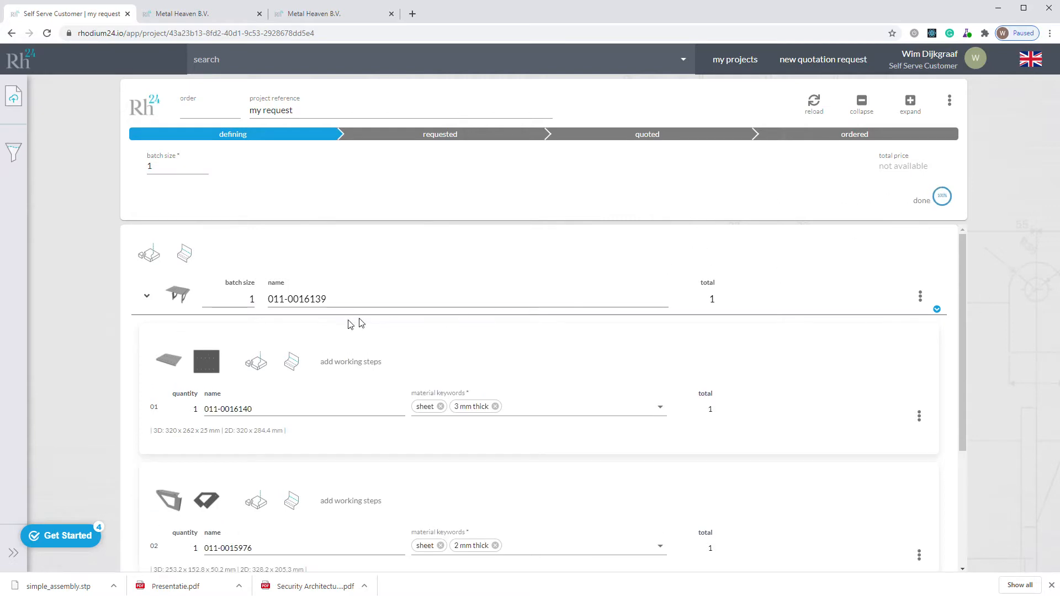
pyautogui.doubleClick(251, 298)
pyautogui.click(84, 293)
# Step: Add the steel quality s235jr to the material keywords of all three sheet parts in the assembly
pyautogui.click(530, 407)
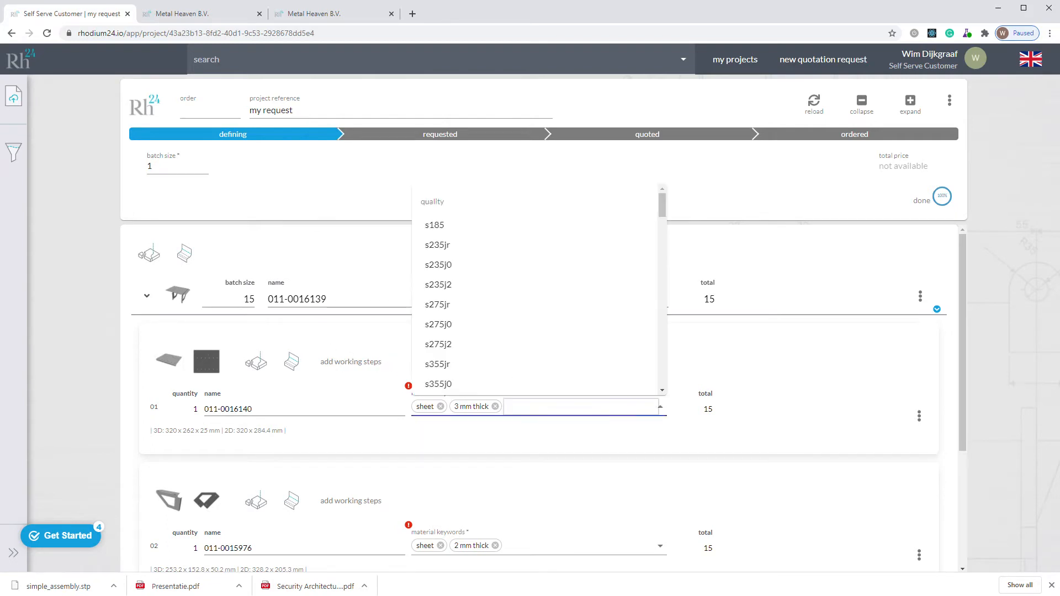
pyautogui.click(492, 244)
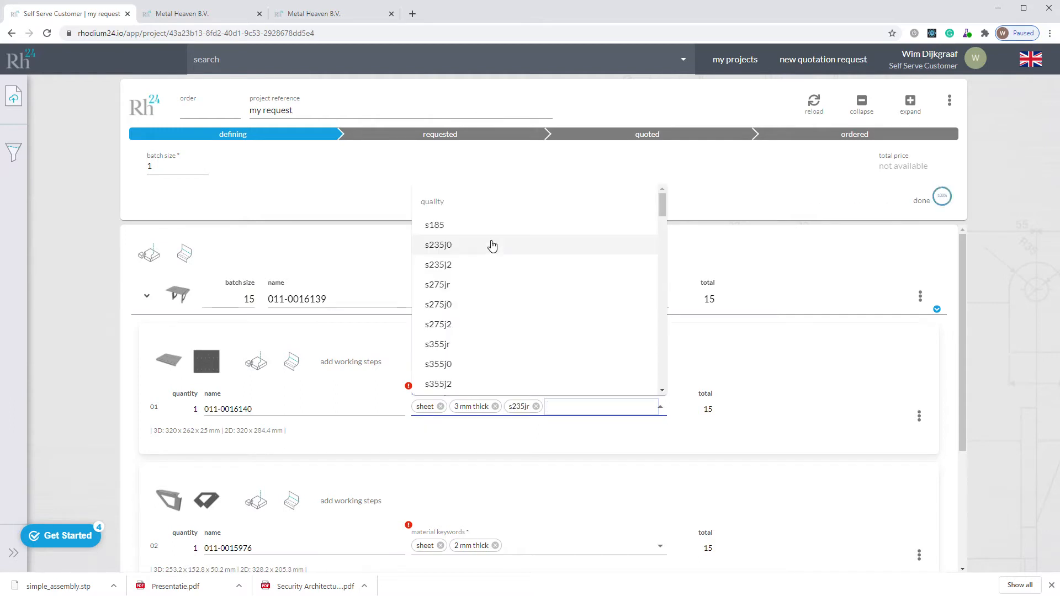
pyautogui.click(622, 443)
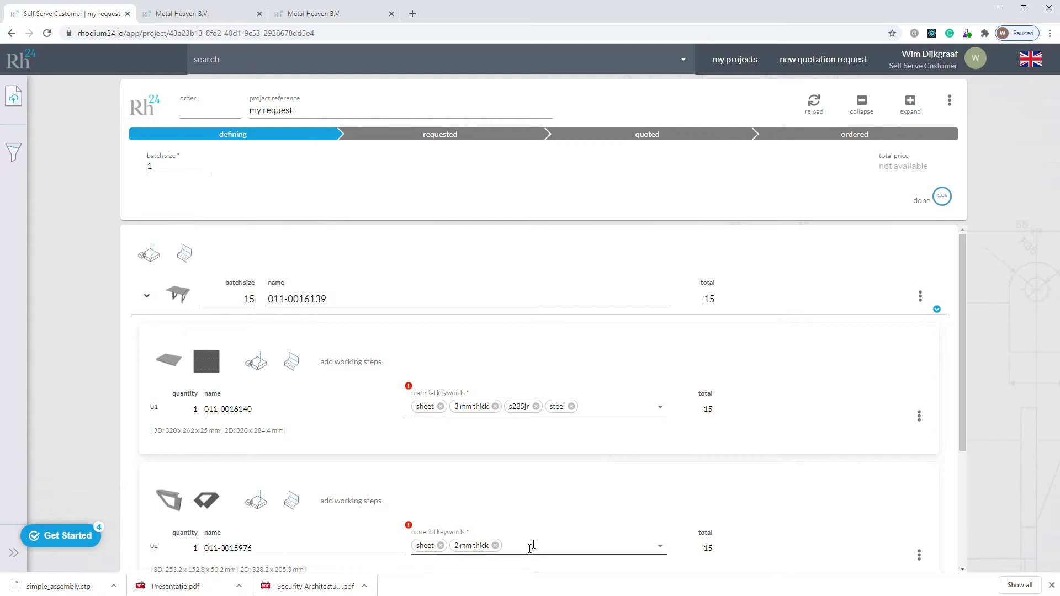
pyautogui.click(530, 547)
pyautogui.click(453, 383)
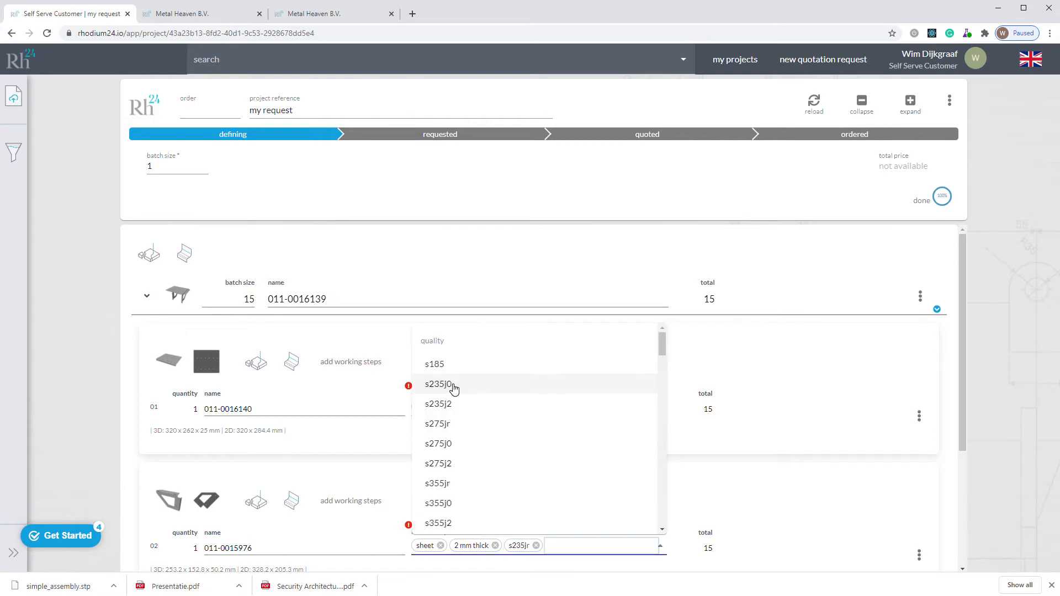
pyautogui.click(994, 390)
pyautogui.scroll(-1, 994, 431)
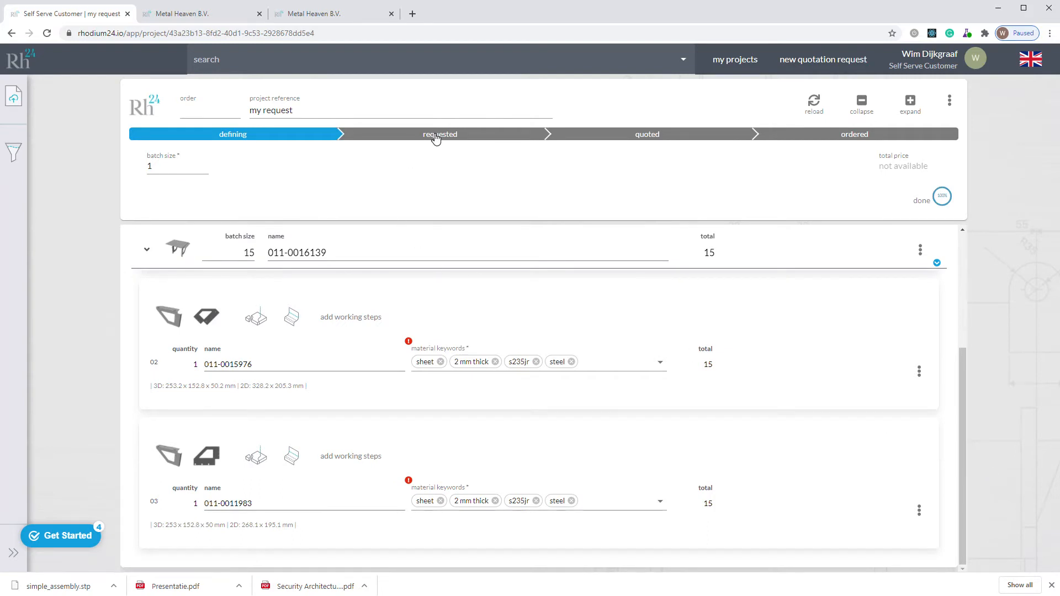
# Step: Show the seller's projects as a board, and advance "my request" to the requested status in the customer portal
pyautogui.click(171, 16)
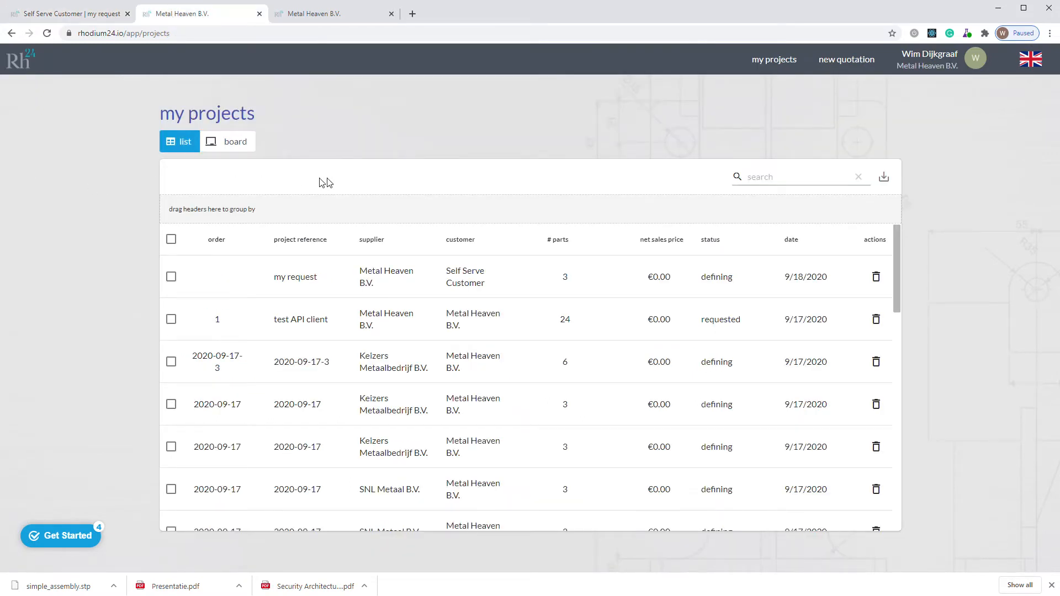
pyautogui.click(217, 142)
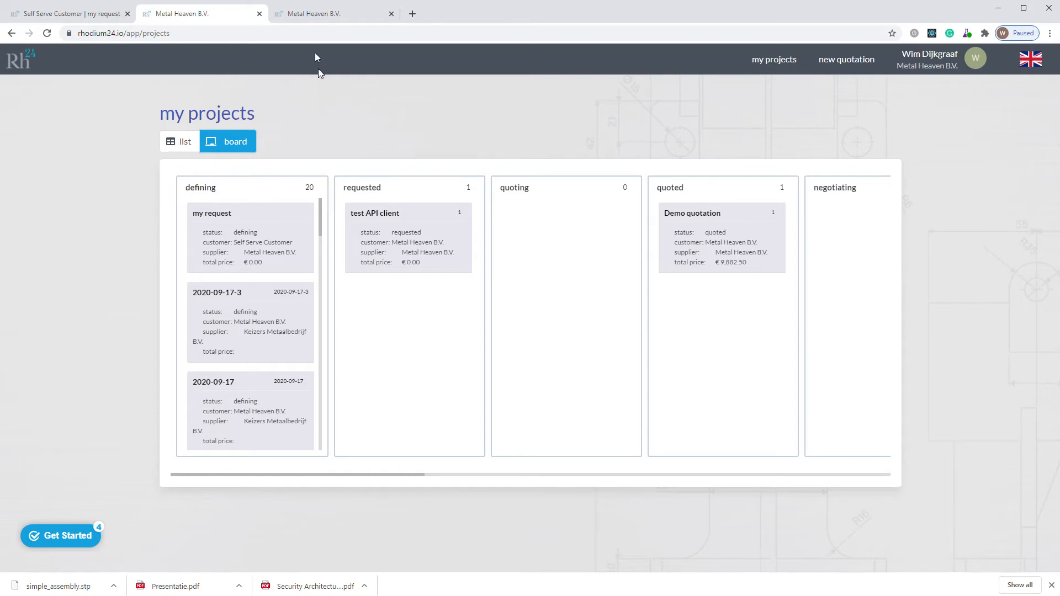
pyautogui.click(87, 18)
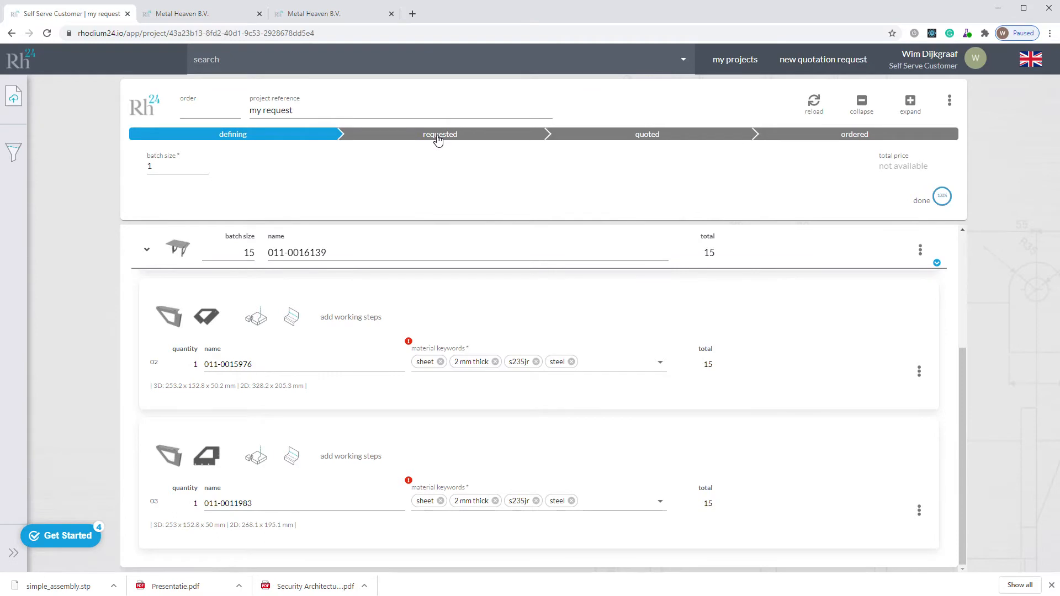
# Step: Move "my request" from requested to quoting on the seller's board, and check its status in the customer's project list
pyautogui.click(189, 17)
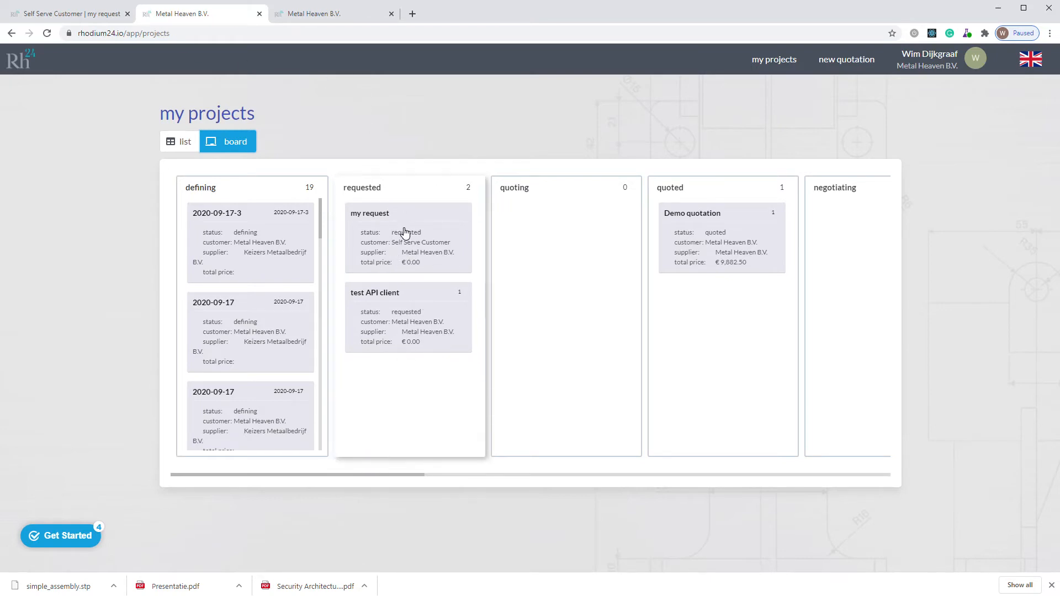
pyautogui.moveTo(405, 231); pyautogui.dragTo(541, 237)
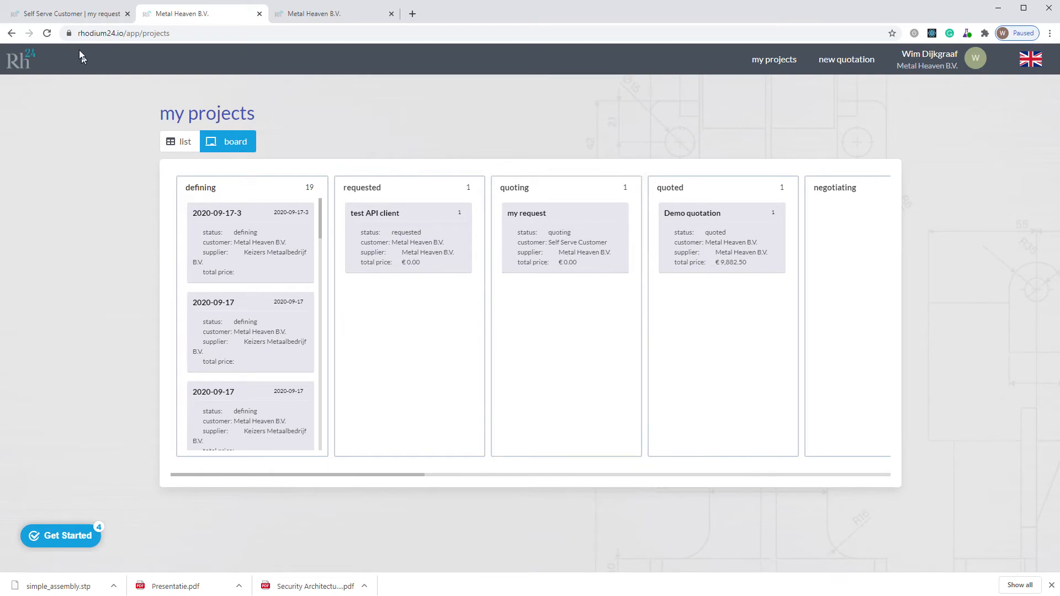
pyautogui.click(63, 14)
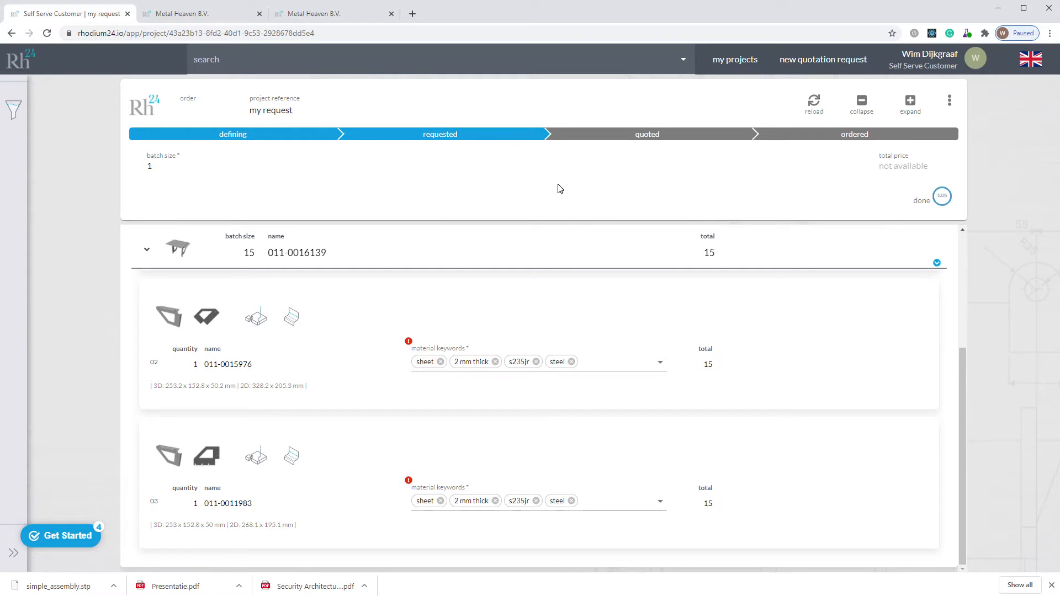
pyautogui.click(721, 62)
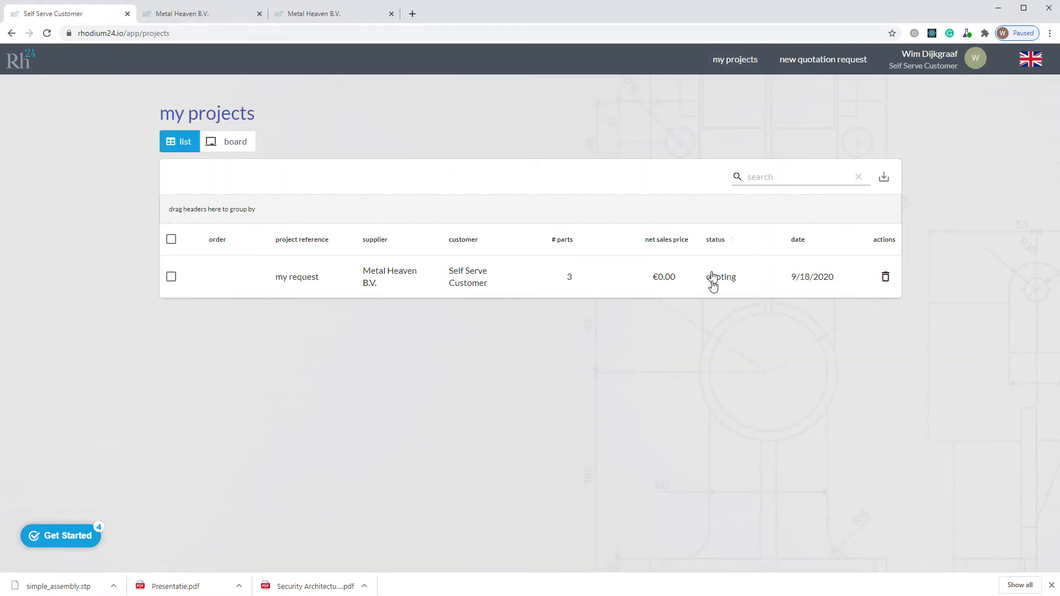
pyautogui.click(373, 276)
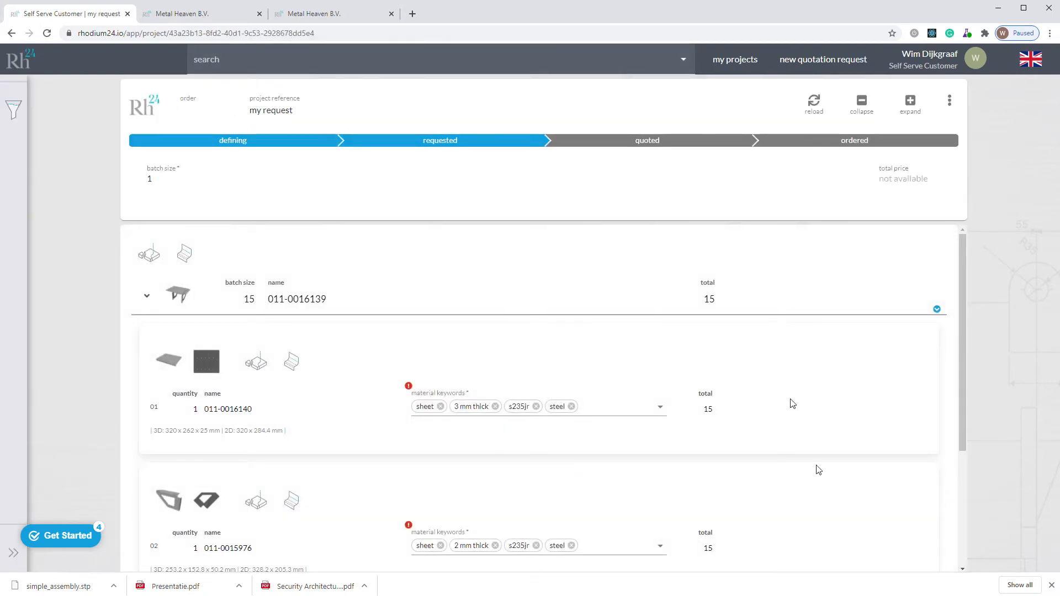
# Step: Open "my request" from the seller's board and review the matched materials, working steps and prices of its three parts
pyautogui.click(212, 17)
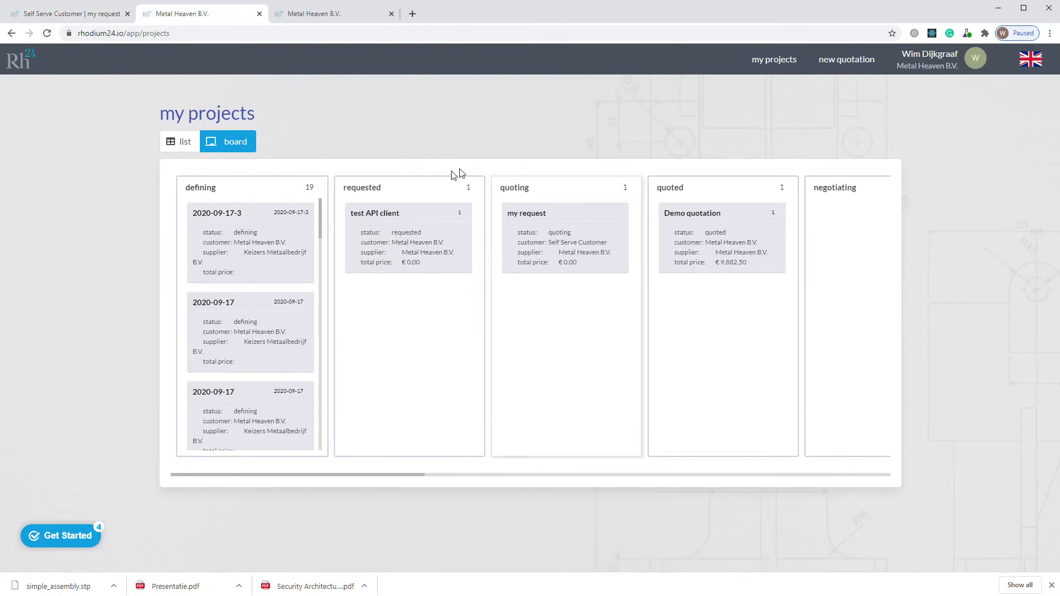
pyautogui.click(551, 234)
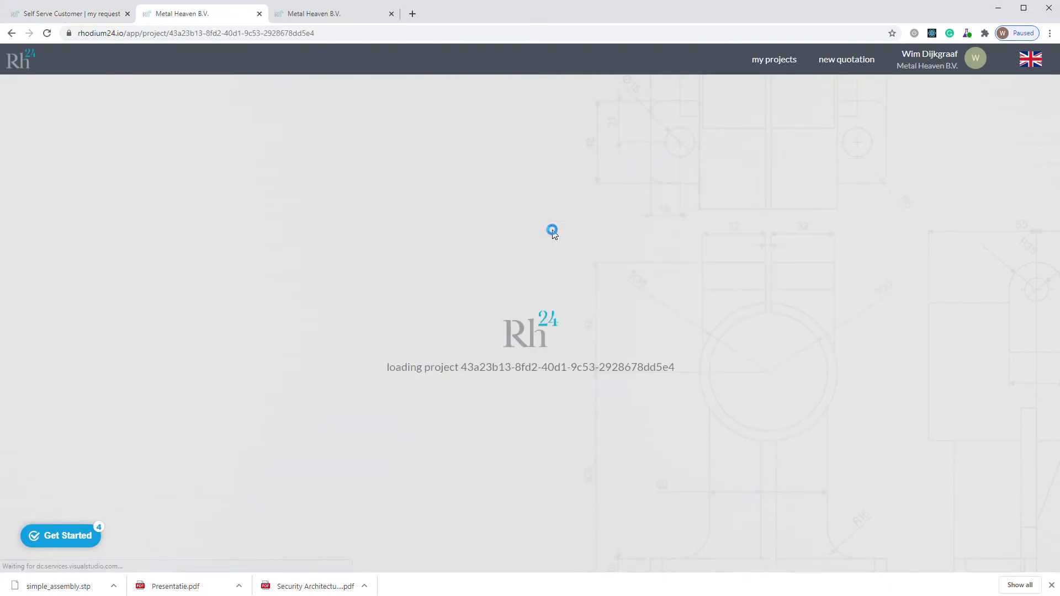
pyautogui.scroll(-2, 600, 379)
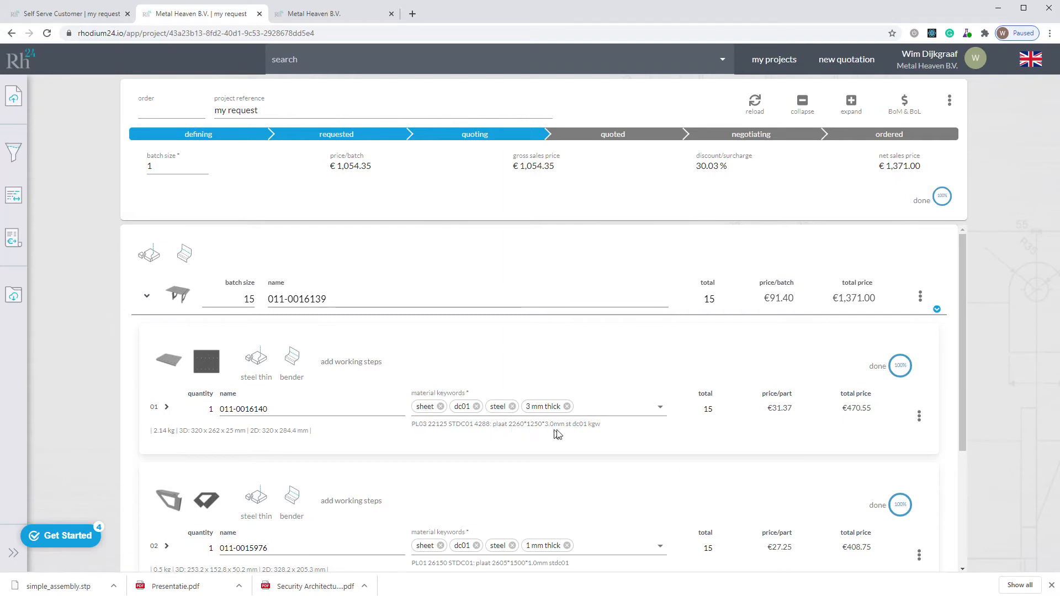
pyautogui.click(590, 427)
pyautogui.click(601, 326)
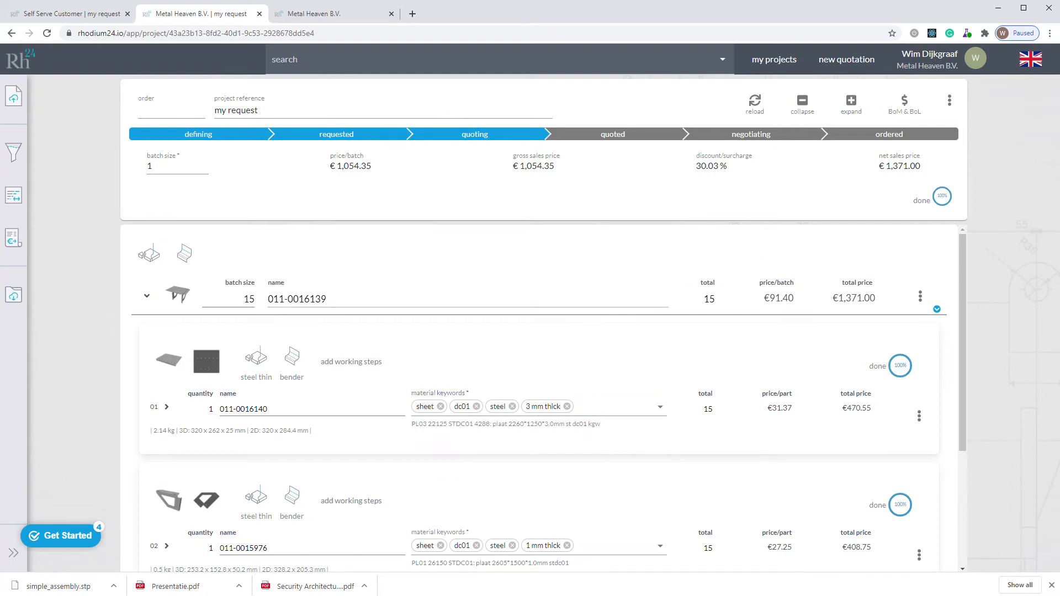
pyautogui.click(513, 407)
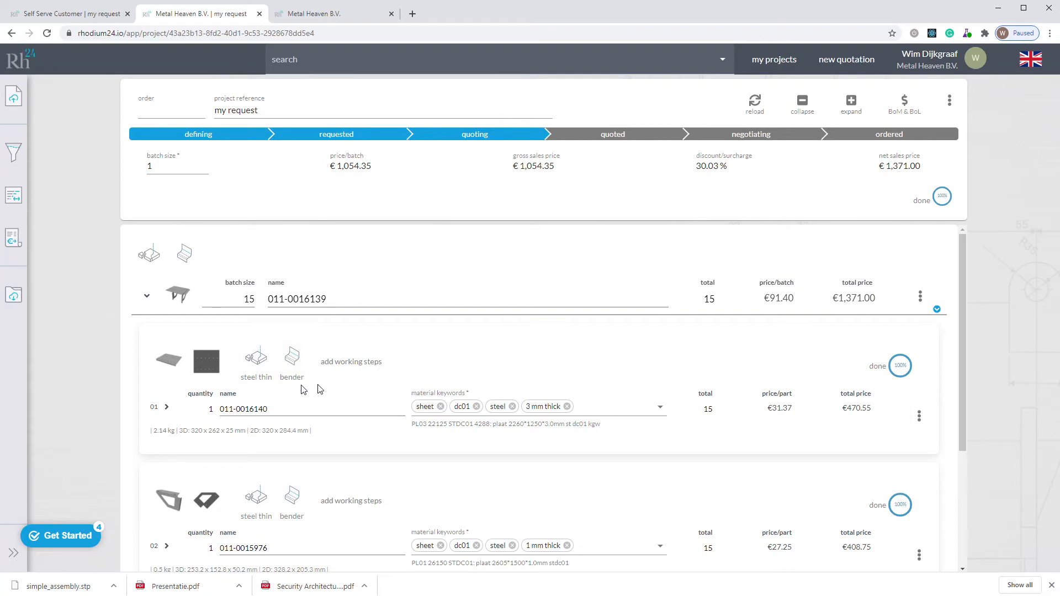
pyautogui.scroll(-3, 360, 396)
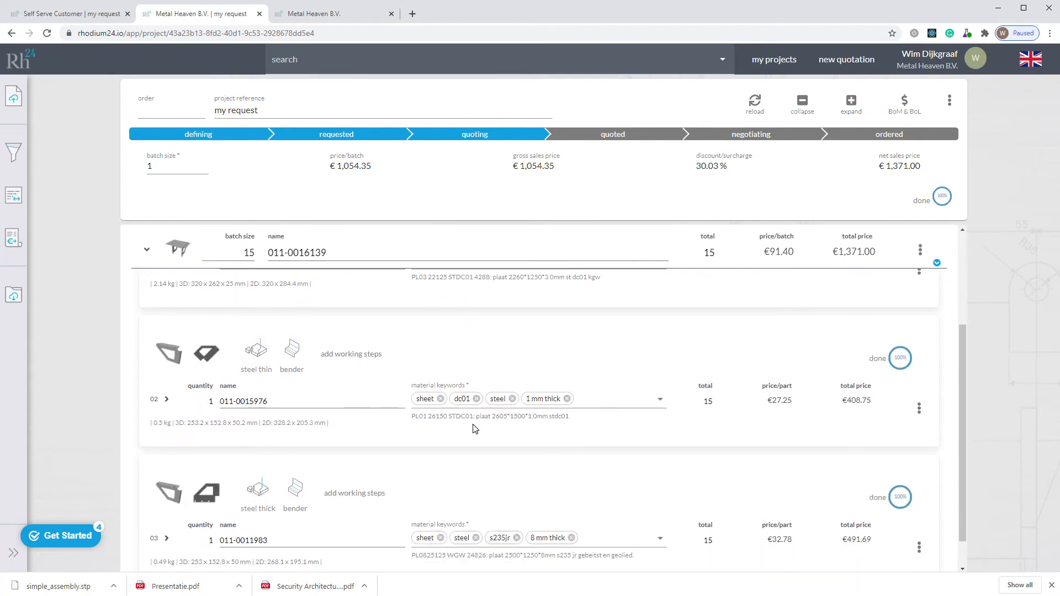
pyautogui.scroll(-1, 360, 442)
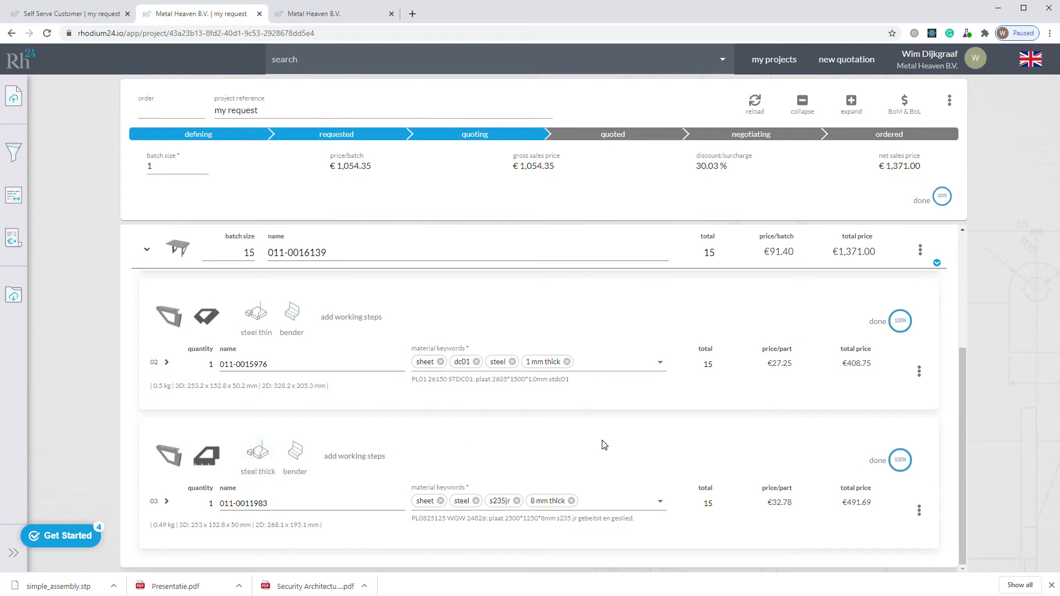
pyautogui.scroll(1, 646, 433)
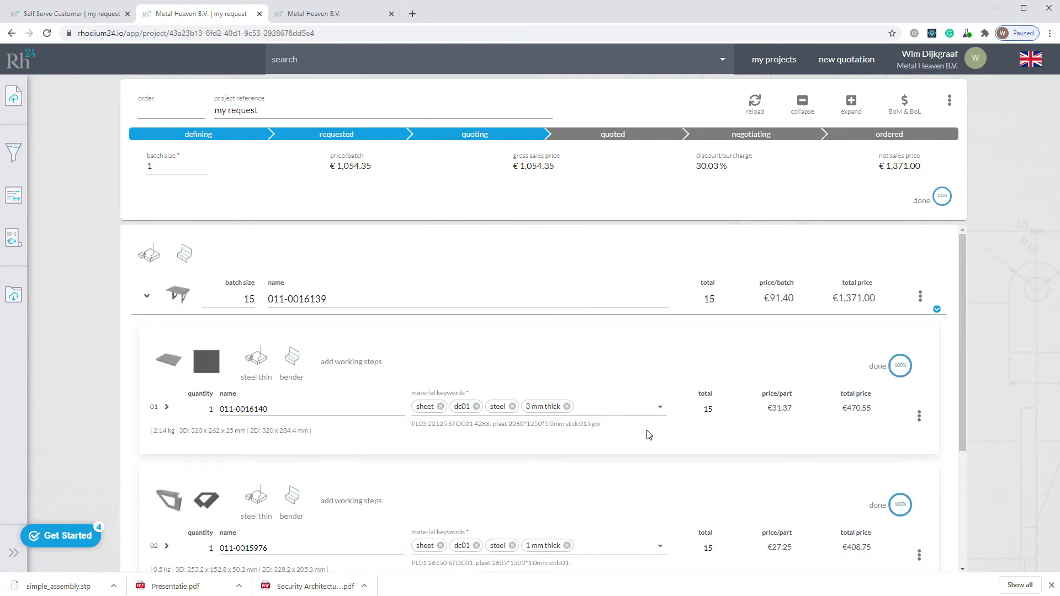
# Step: Examine the cost breakdown, contours, holes, and areas and volume of part 01, and collapse its details
pyautogui.click(166, 407)
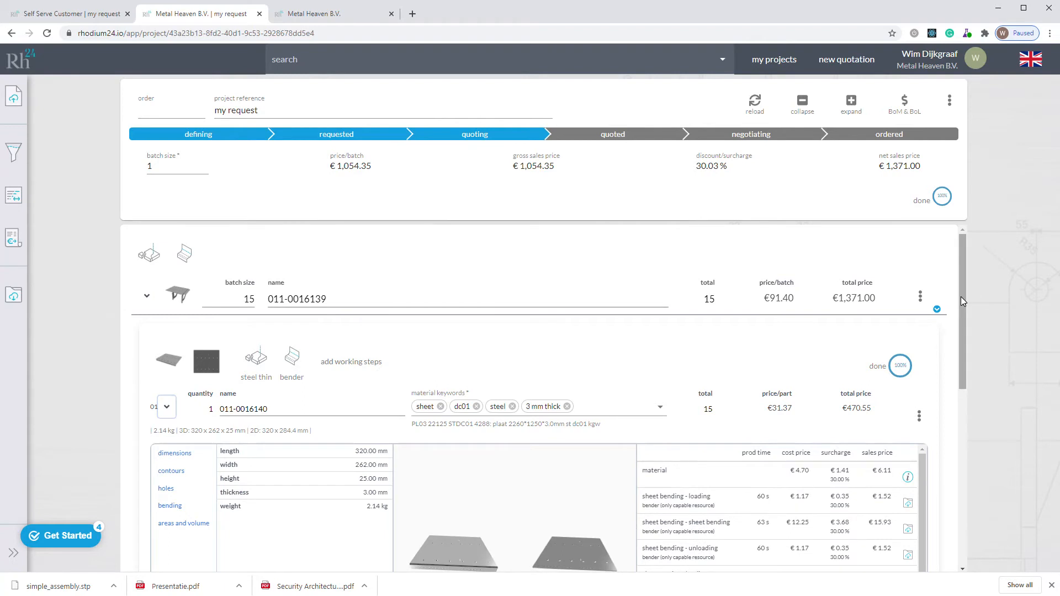
pyautogui.moveTo(965, 294); pyautogui.dragTo(965, 364)
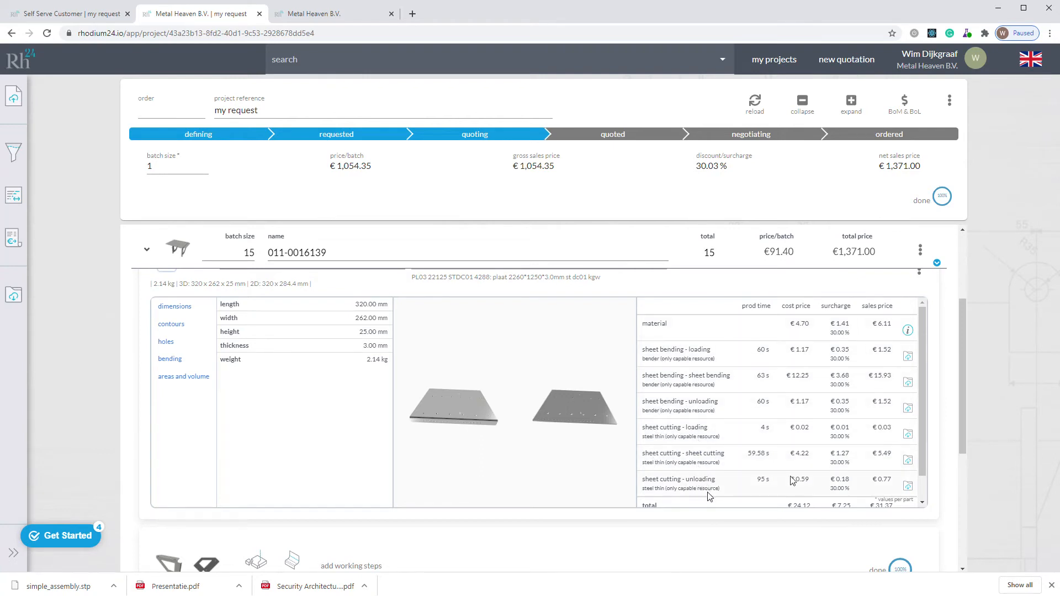
pyautogui.moveTo(923, 396); pyautogui.dragTo(926, 349)
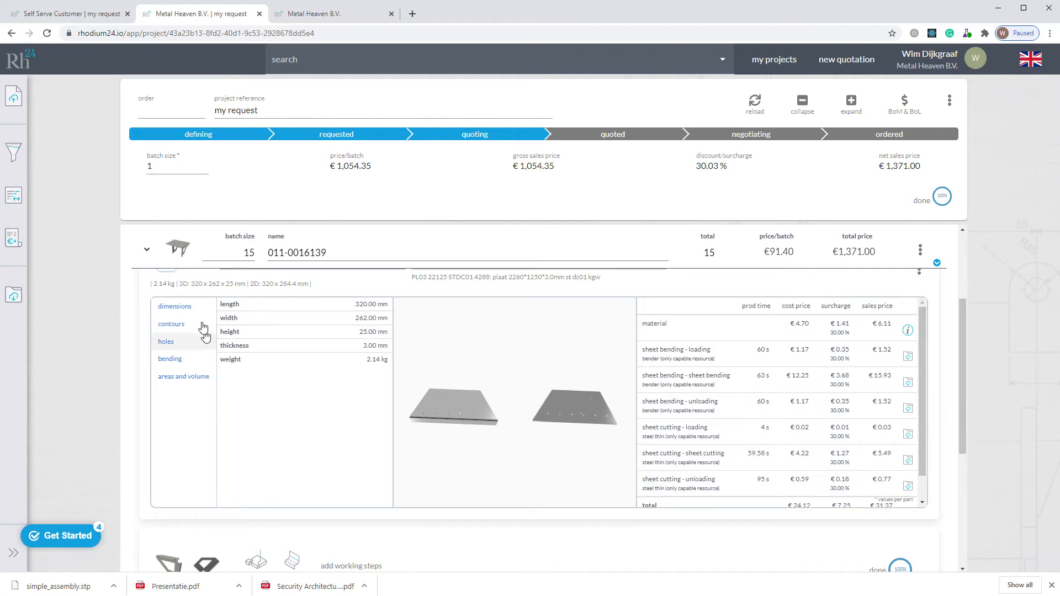
pyautogui.click(179, 326)
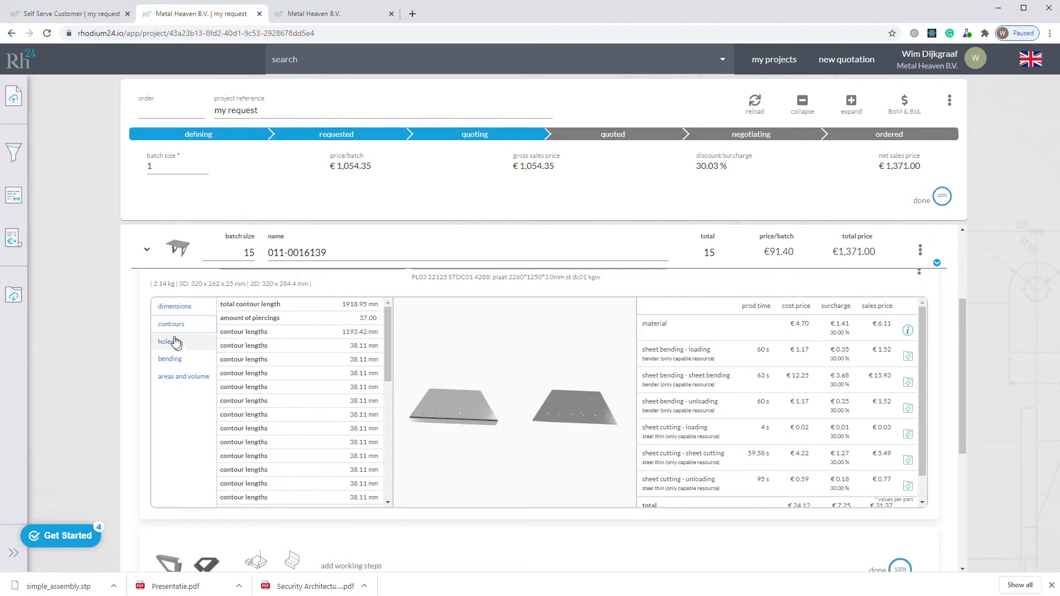
pyautogui.click(180, 343)
pyautogui.click(181, 377)
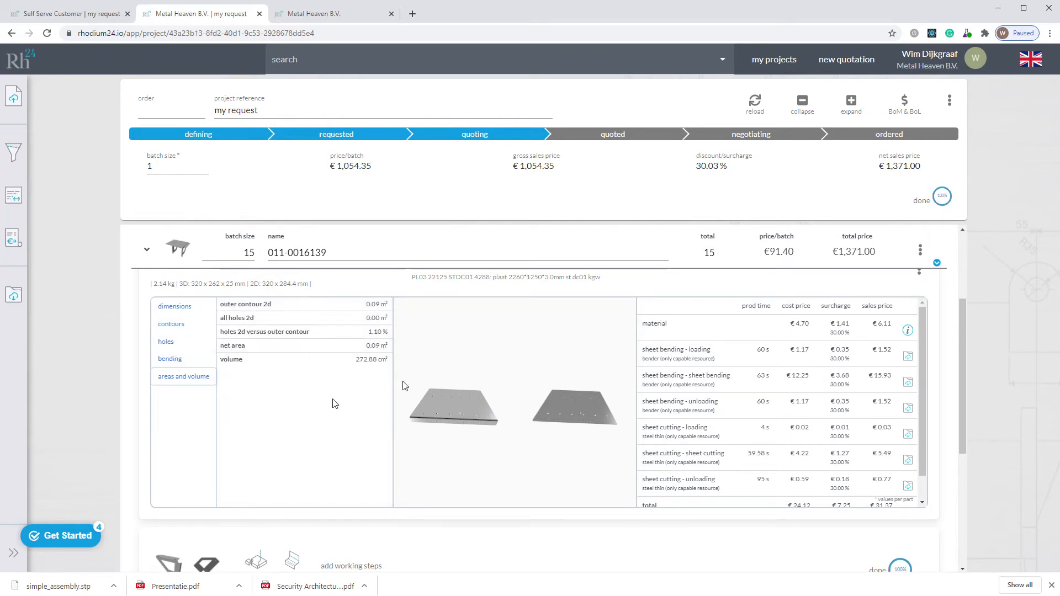
pyautogui.scroll(3, 690, 362)
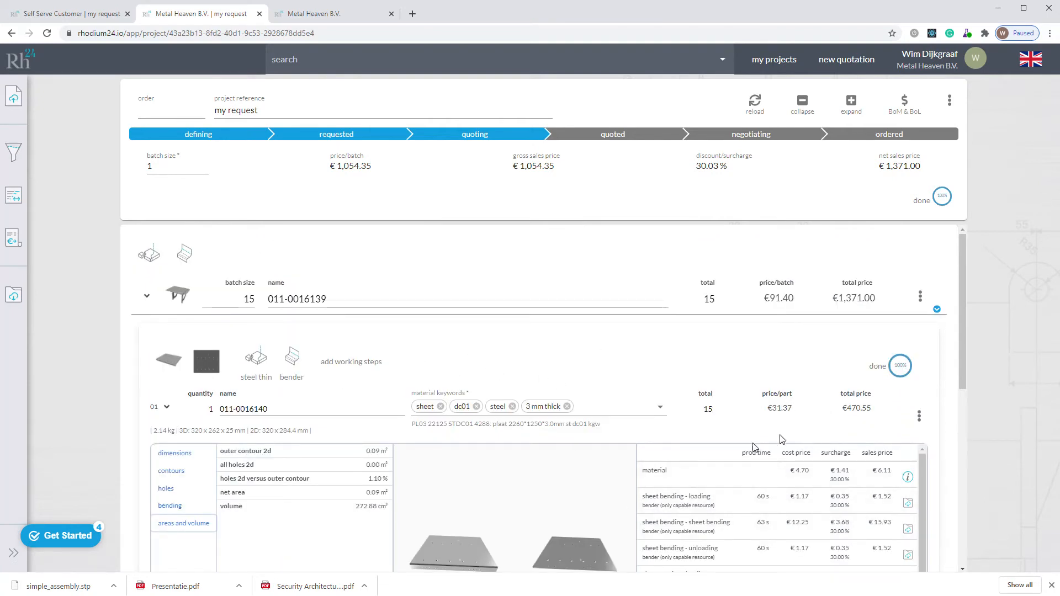
pyautogui.click(166, 407)
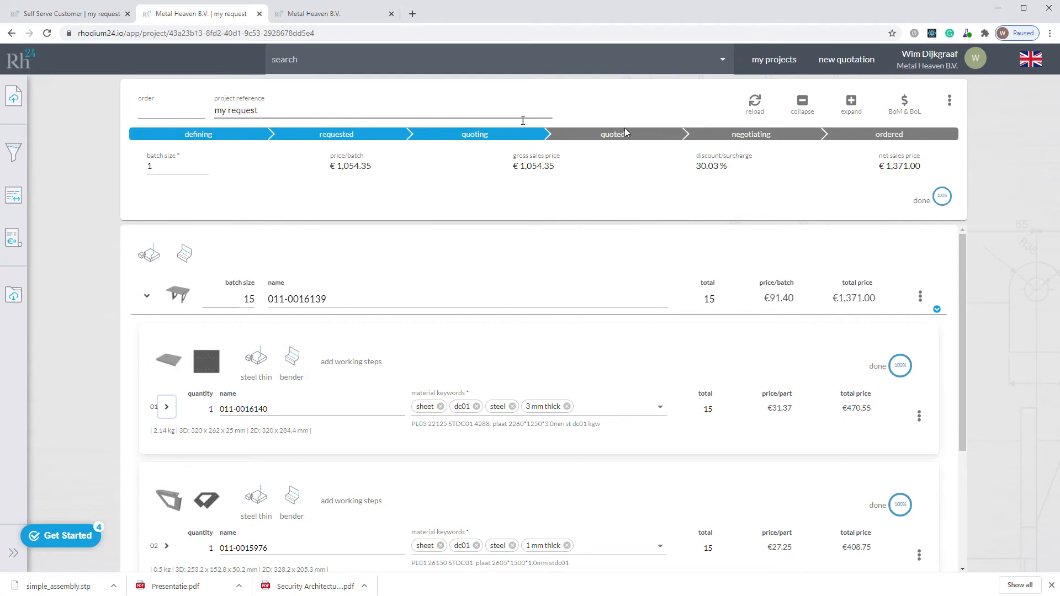
# Step: Switch the project to the purchasing view and inspect the cutting plans of the 1 mm and 8 mm sheets
pyautogui.click(904, 103)
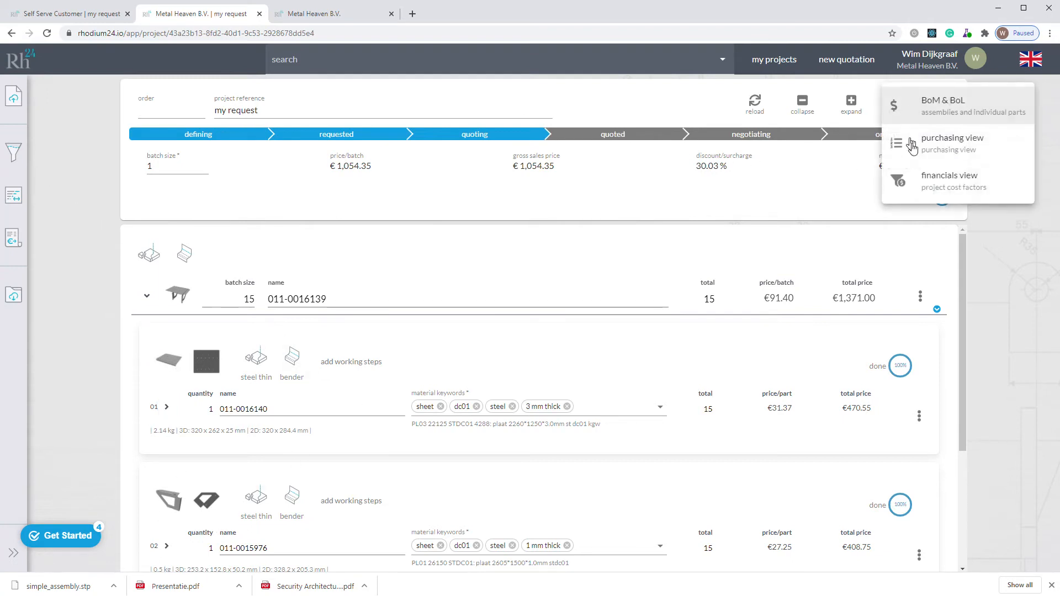
pyautogui.click(912, 144)
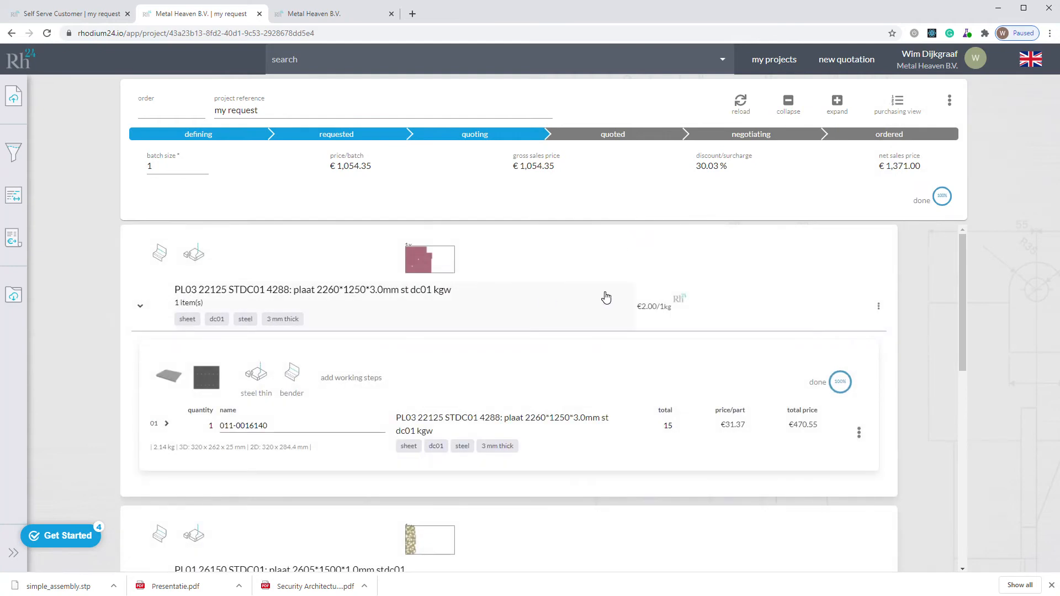
pyautogui.scroll(-3, 566, 429)
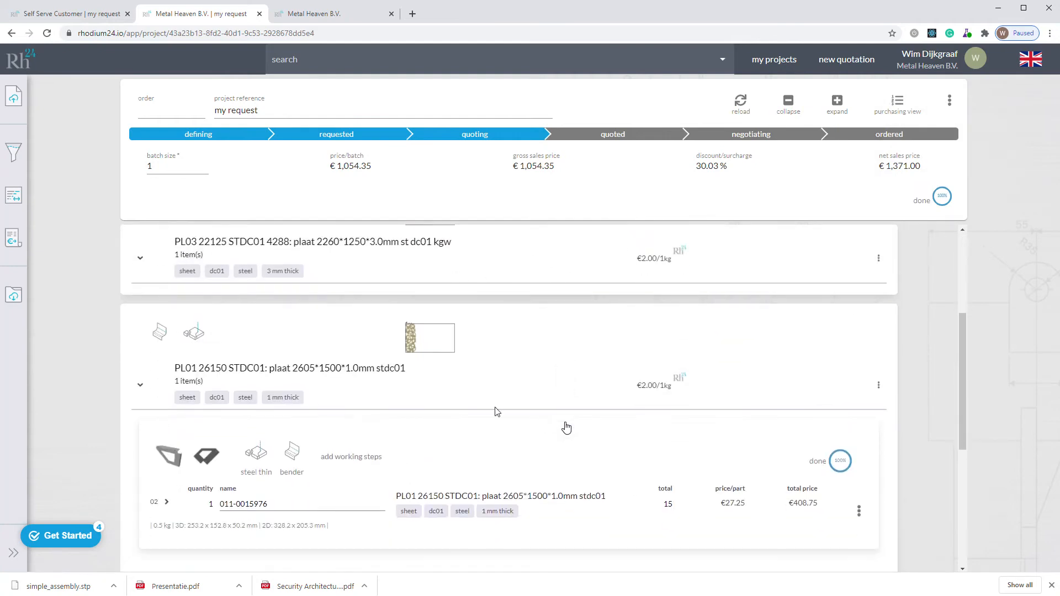
pyautogui.click(433, 350)
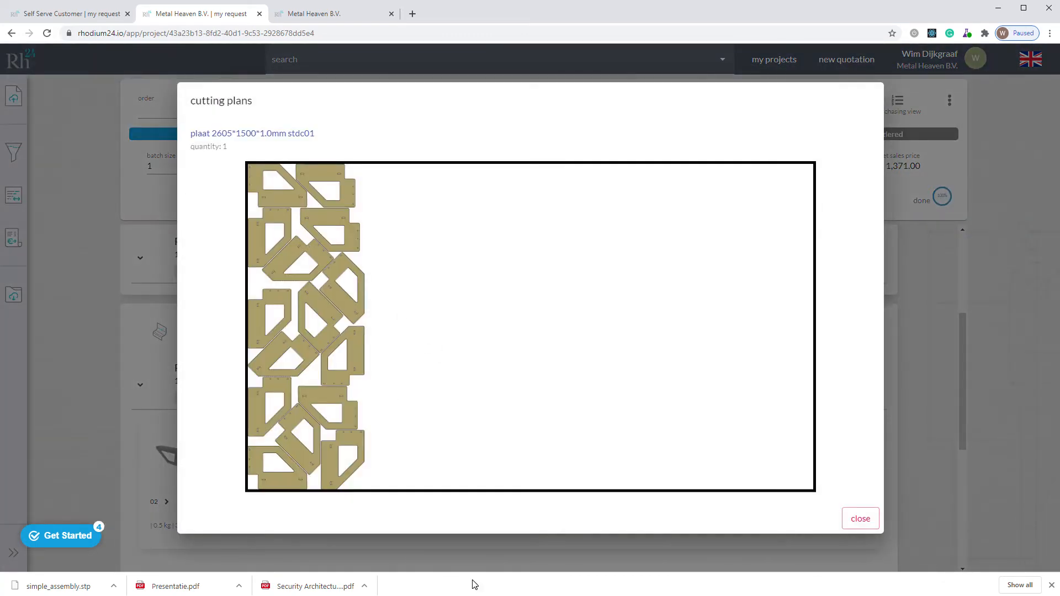
pyautogui.click(862, 520)
pyautogui.scroll(-2, 592, 447)
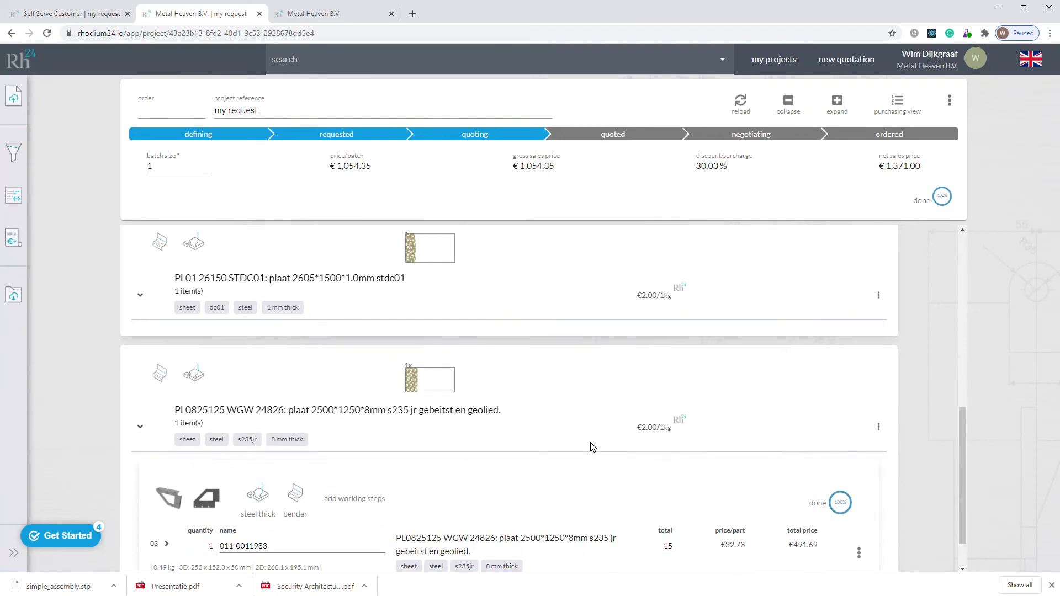
pyautogui.click(420, 378)
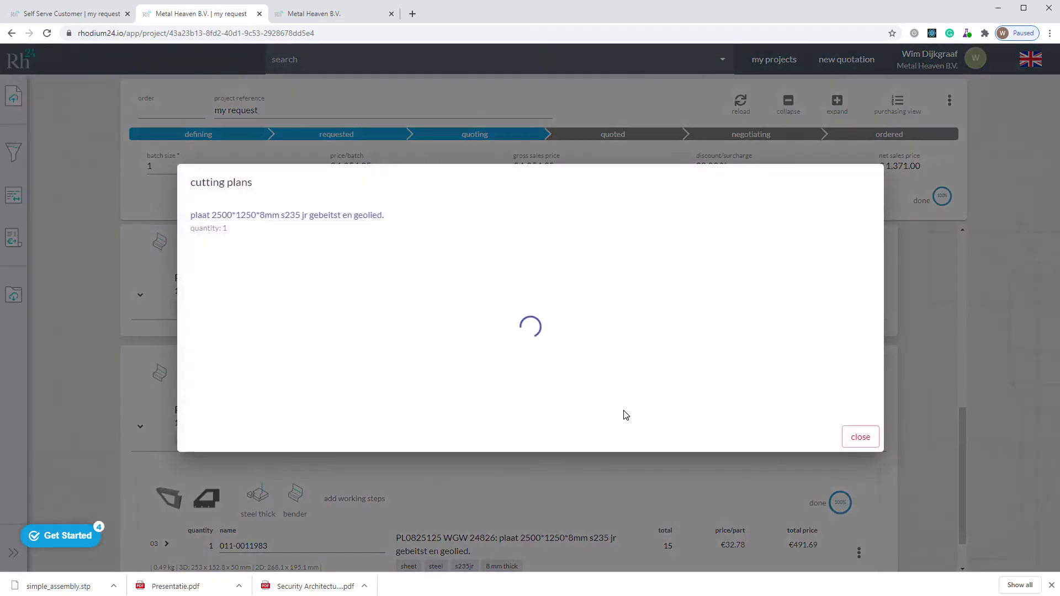
pyautogui.click(861, 497)
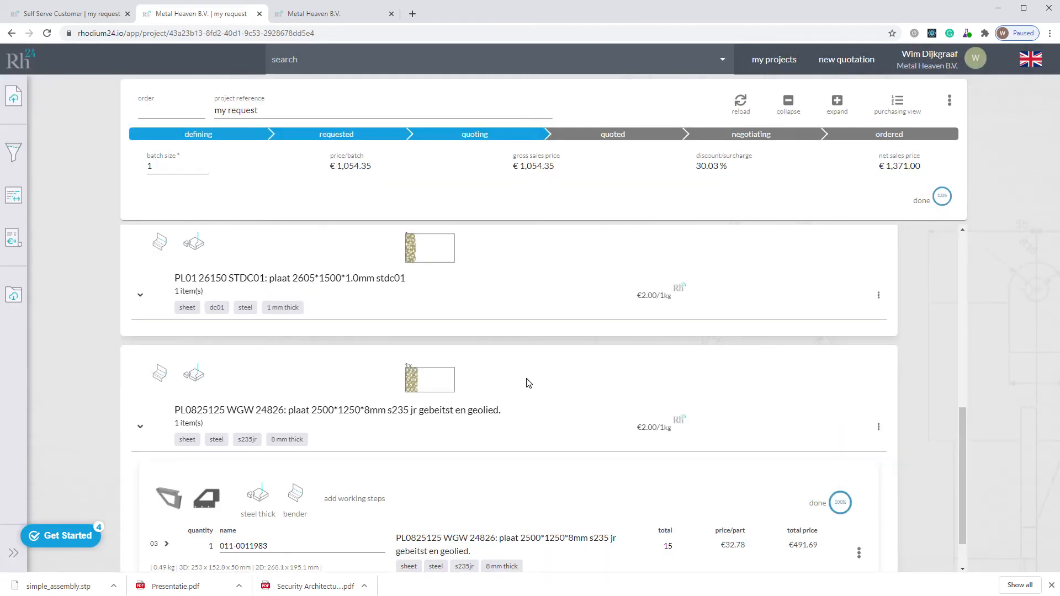
pyautogui.scroll(6, 526, 383)
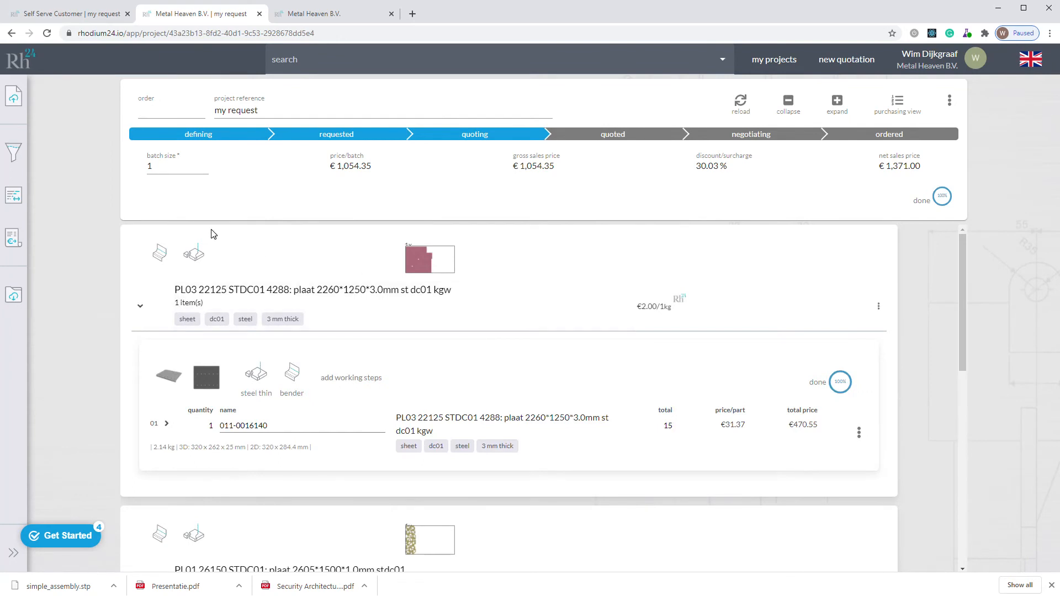
# Step: Set the batch size of the whole "my request" project to 10
pyautogui.click(165, 166)
pyautogui.write('0')
pyautogui.click(57, 216)
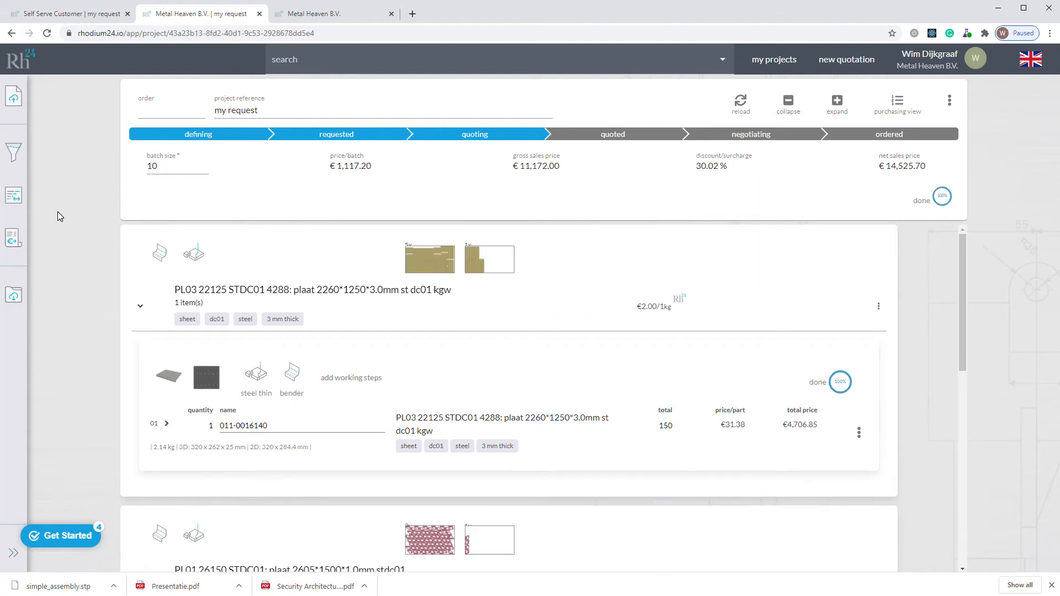
# Step: Inspect both cutting plans of the 3 mm sheet and the first cutting plan of the 1 mm sheet
pyautogui.click(436, 263)
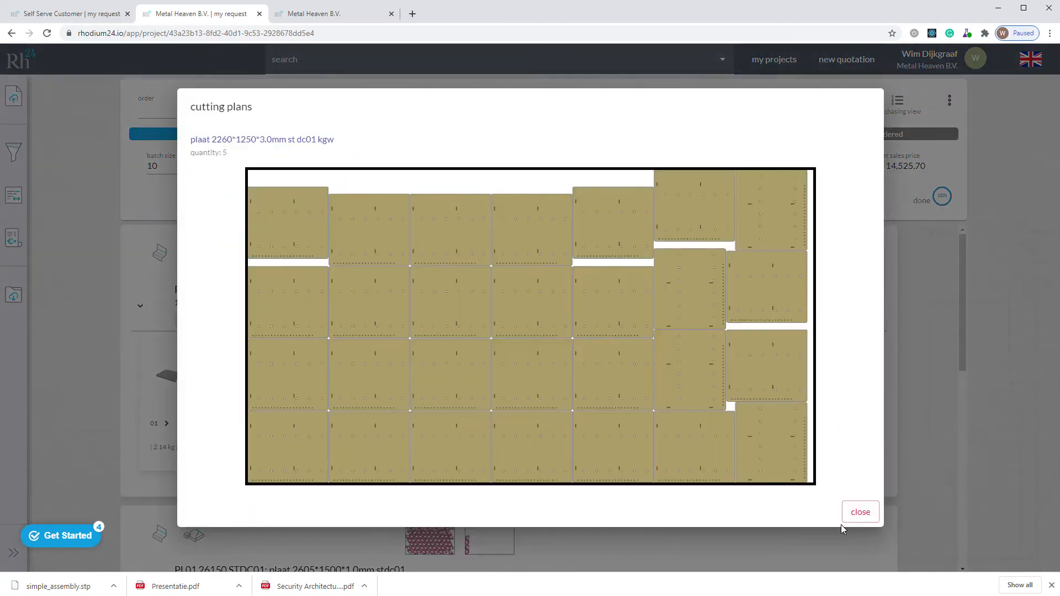
pyautogui.click(859, 512)
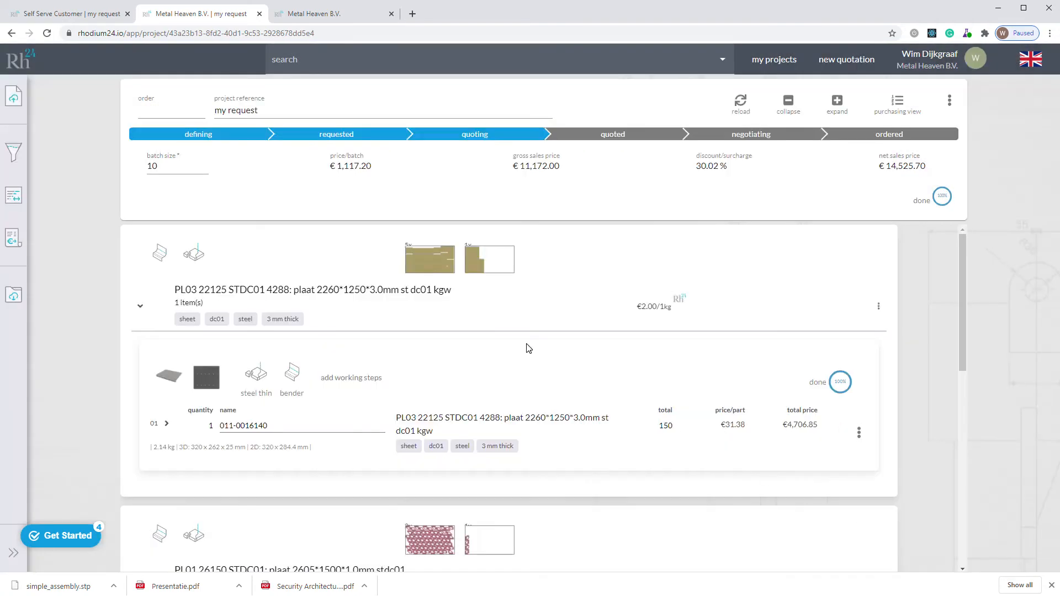
pyautogui.click(499, 260)
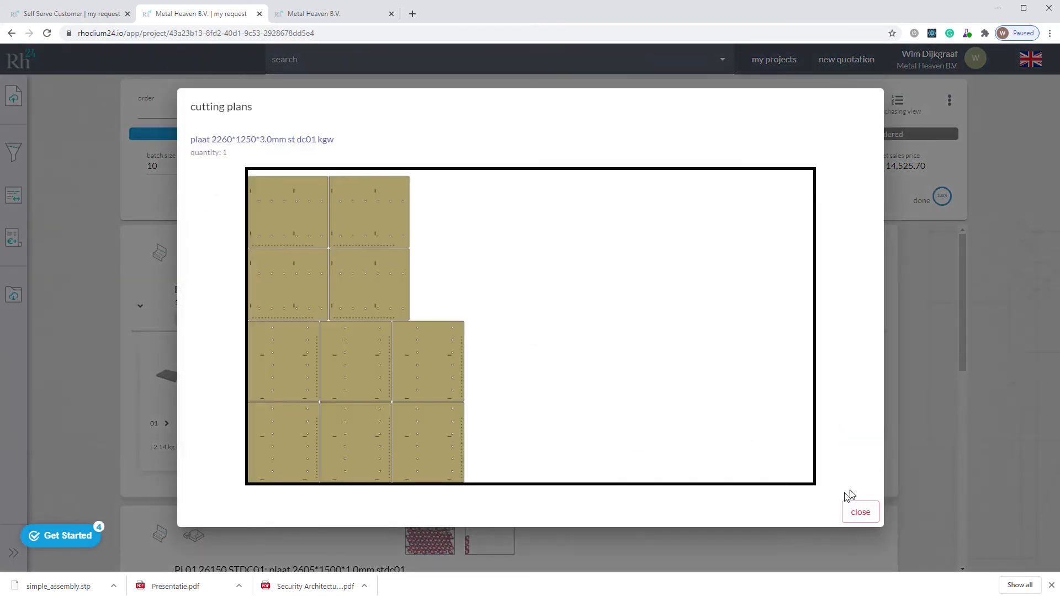
pyautogui.click(859, 512)
pyautogui.click(430, 554)
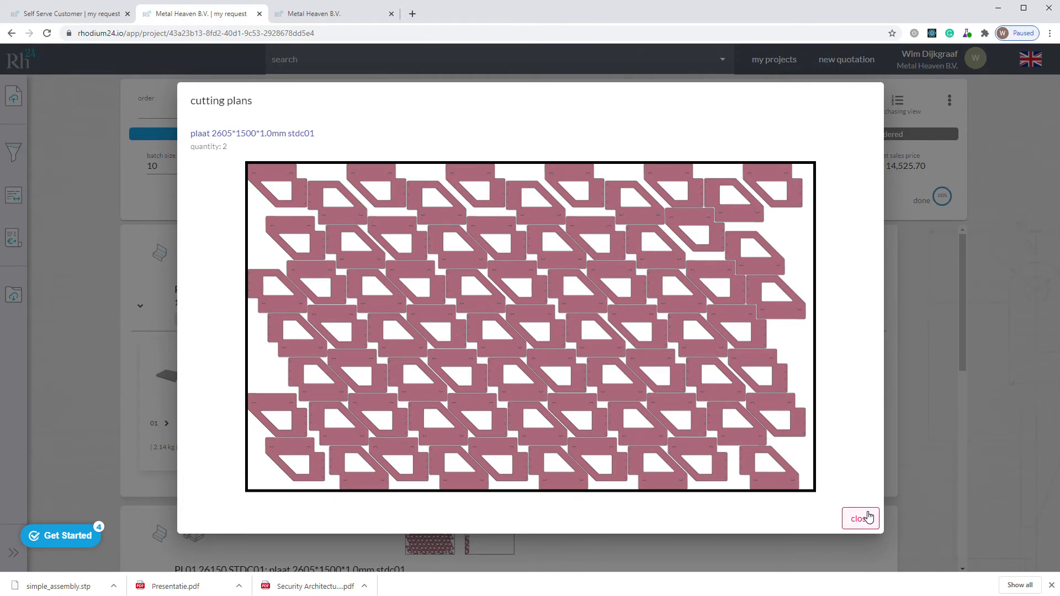
pyautogui.click(860, 518)
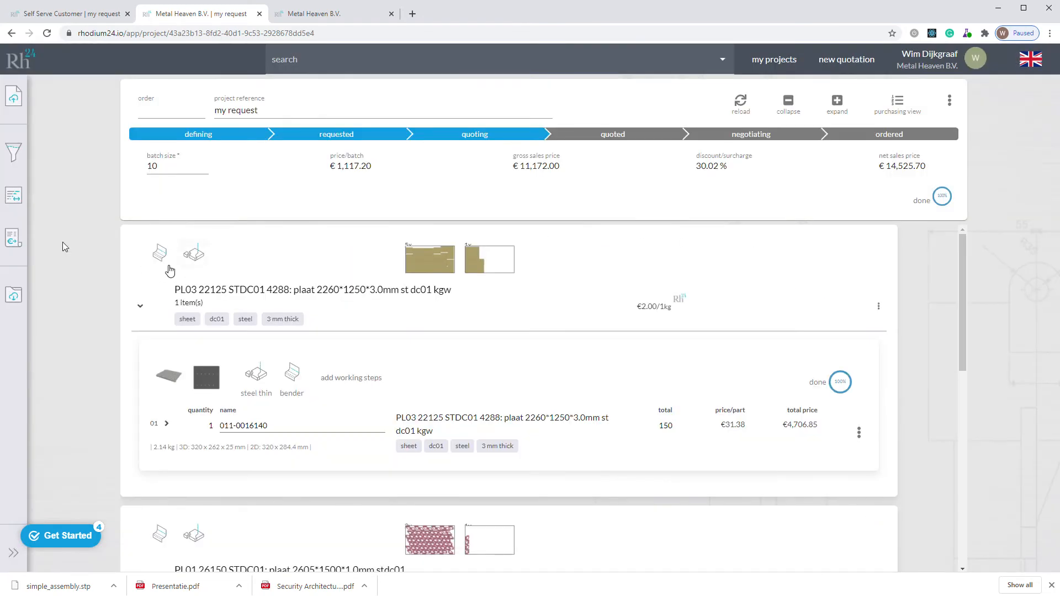
# Step: Return the project to the BoM & BoL view and review the totals and prices of its three parts
pyautogui.click(898, 103)
pyautogui.click(924, 84)
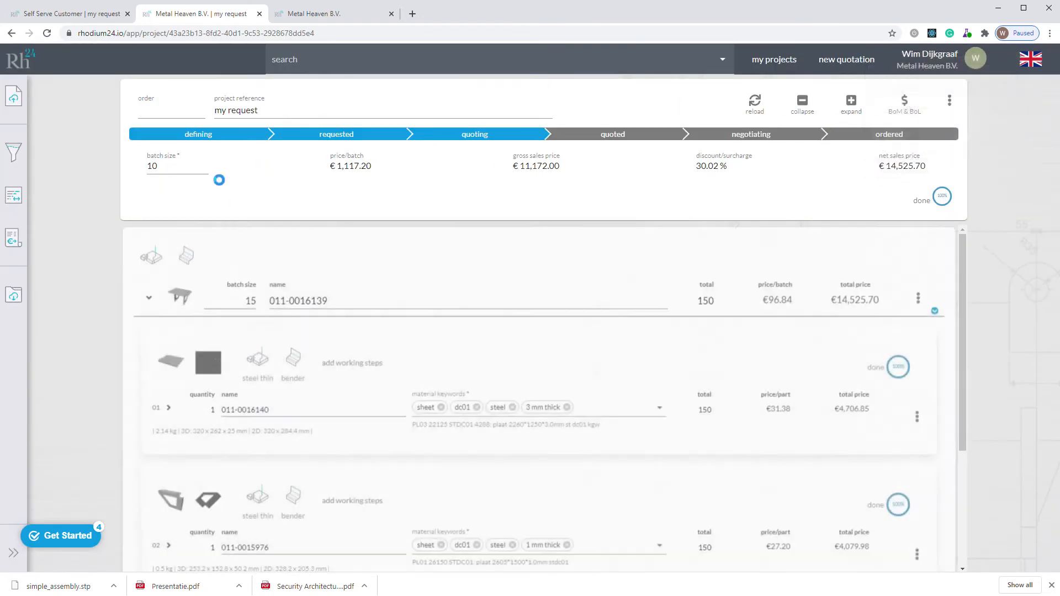
pyautogui.scroll(-3, 519, 422)
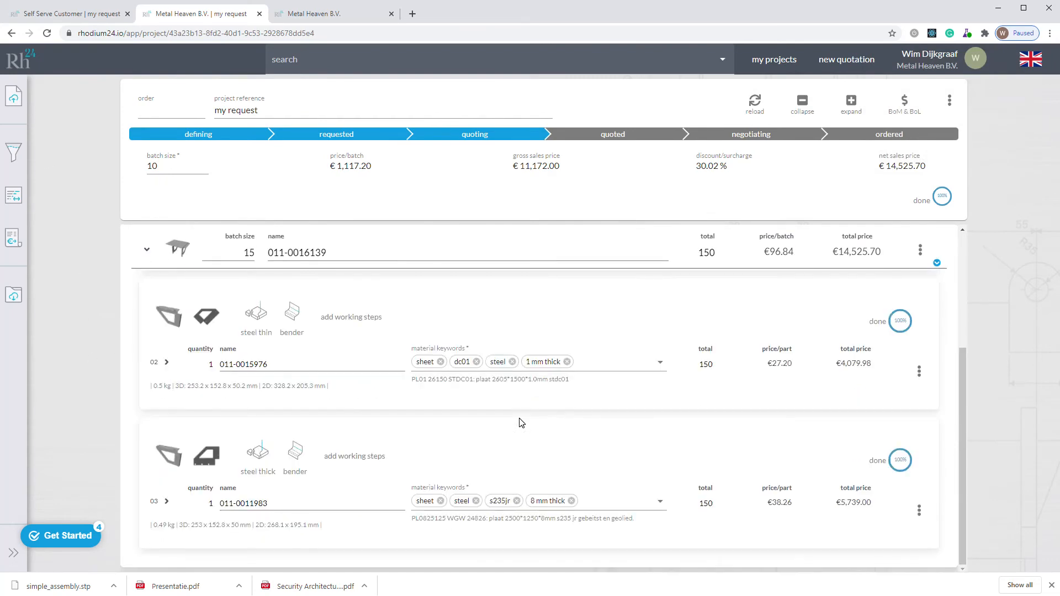
pyautogui.scroll(3, 522, 423)
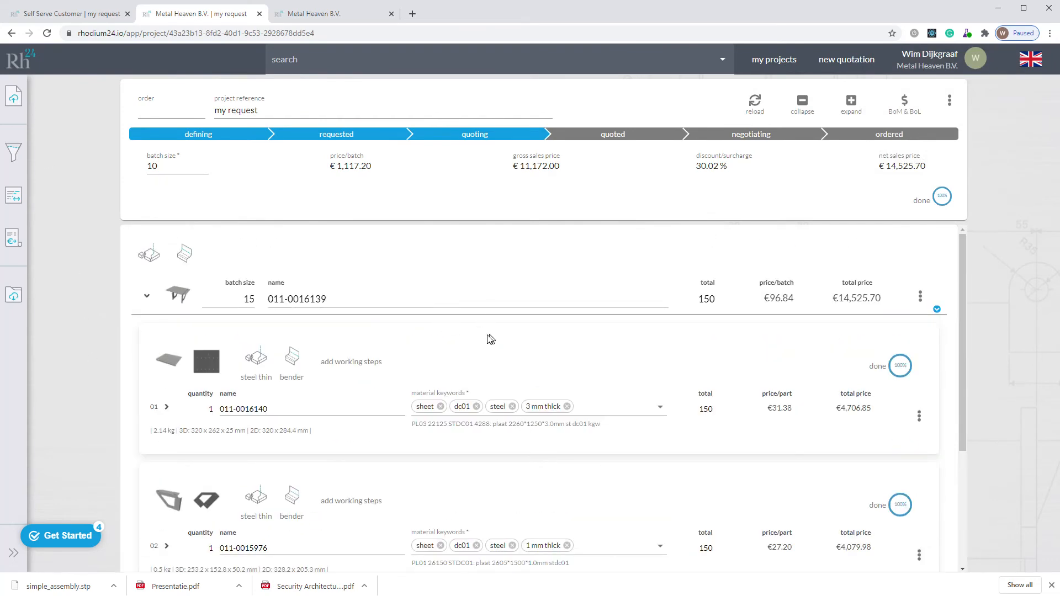
# Step: Add a thread tapping working step to part 01 with a diameter of 5 mm and an amount of 20
pyautogui.click(354, 363)
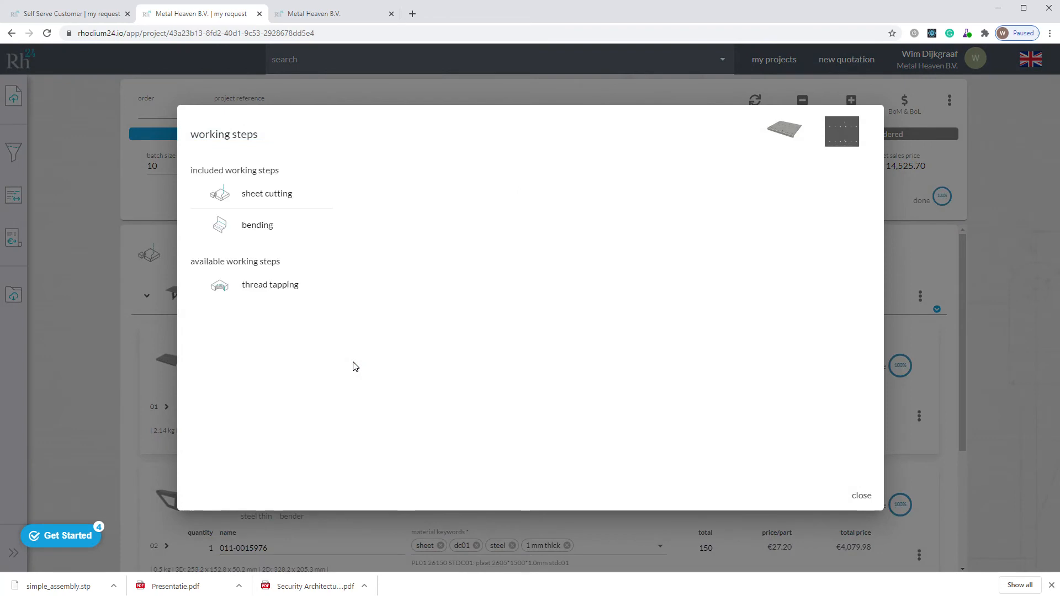
pyautogui.click(274, 286)
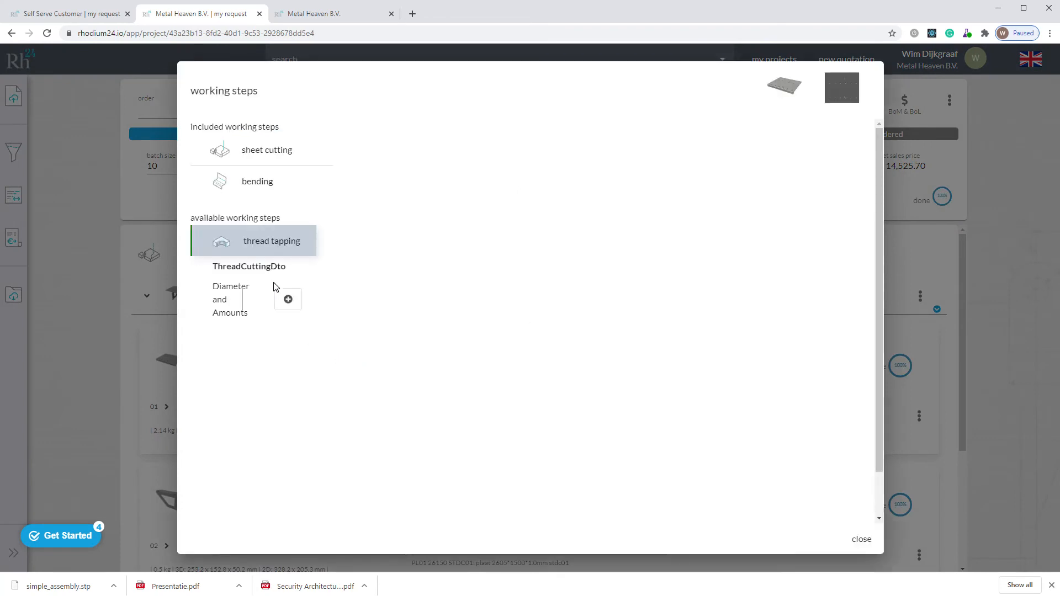
pyautogui.click(288, 299)
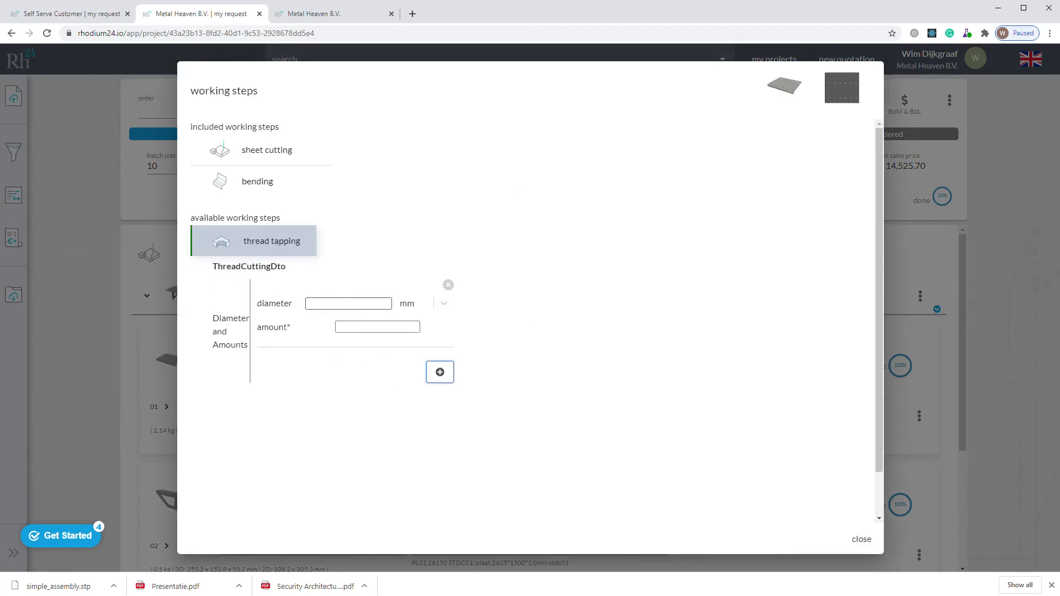
pyautogui.write('5')
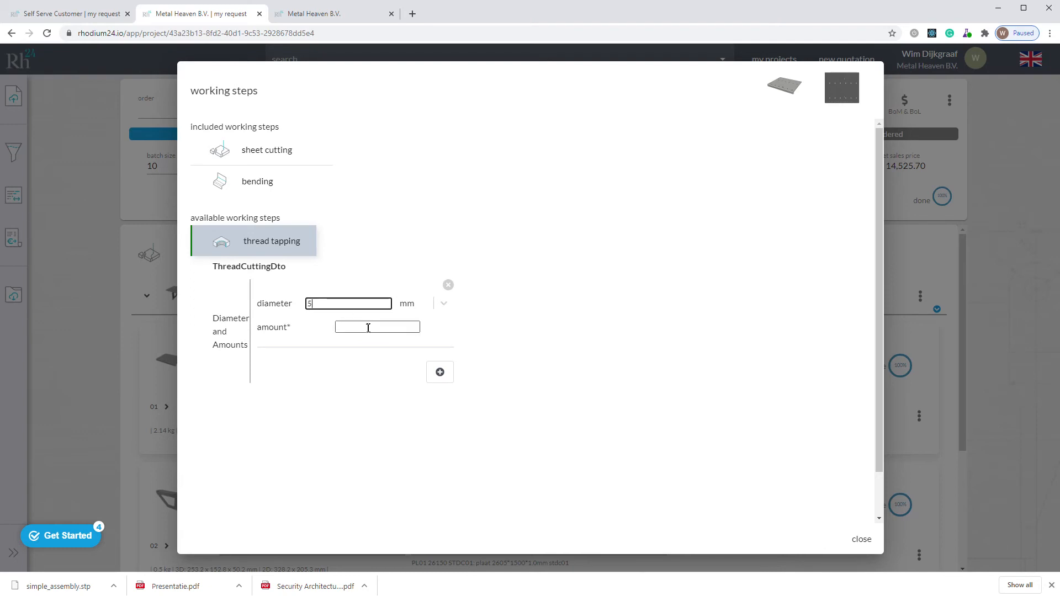
pyautogui.click(368, 328)
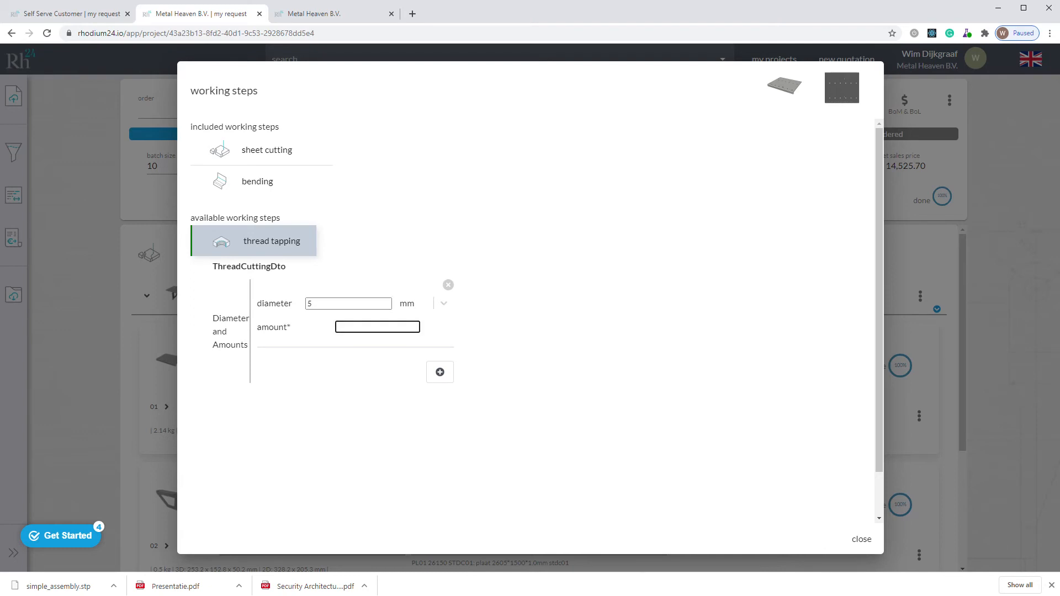
pyautogui.click(561, 331)
pyautogui.scroll(-1, 884, 238)
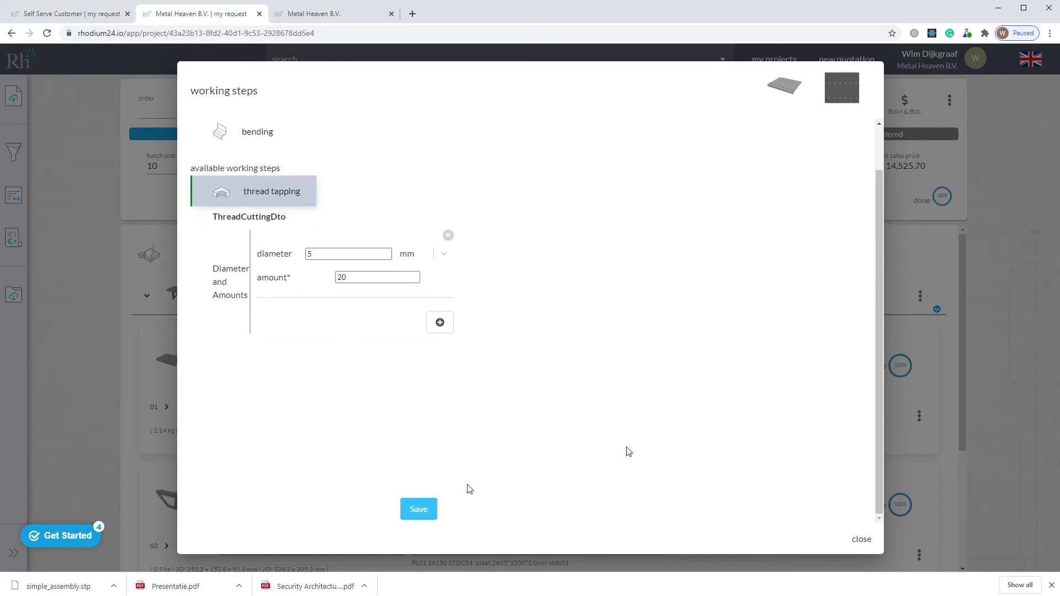
pyautogui.click(425, 518)
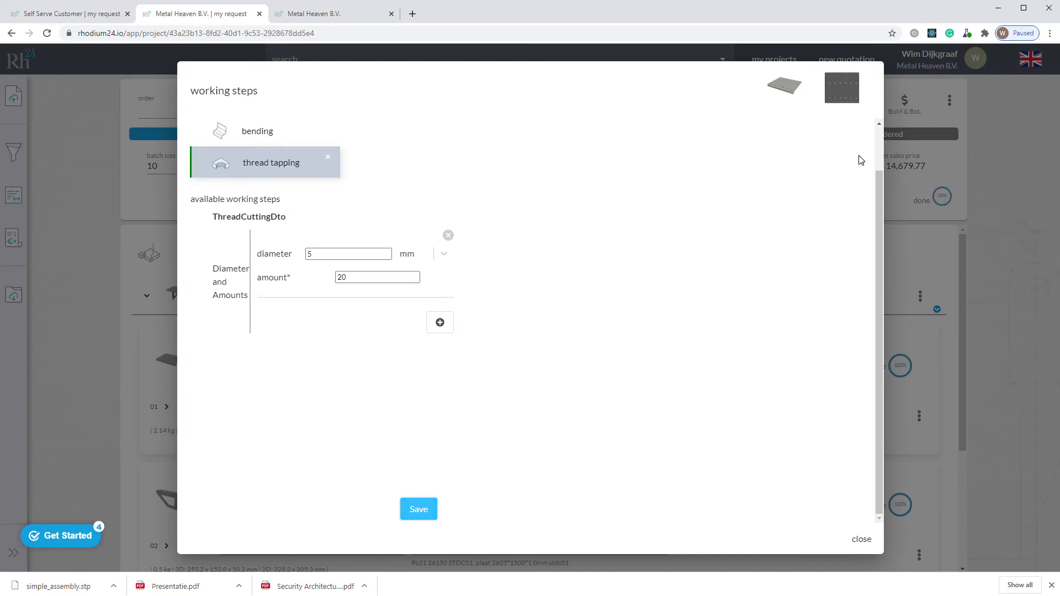
pyautogui.click(861, 539)
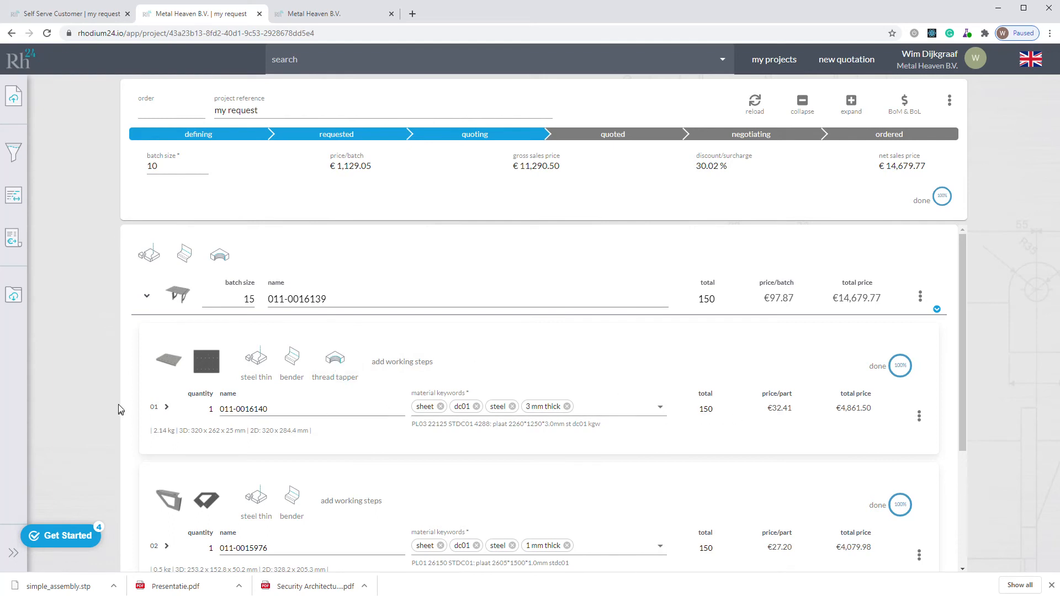
# Step: Expand part 01 and examine its cost breakdown, including the thread tapping costs
pyautogui.click(166, 407)
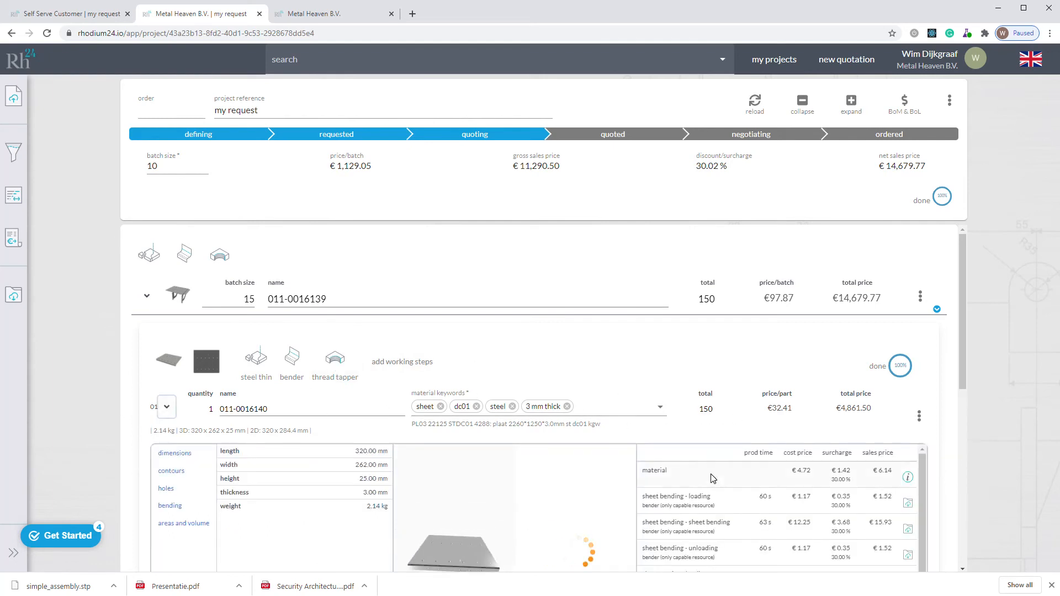
pyautogui.scroll(-5, 712, 479)
pyautogui.moveTo(965, 367); pyautogui.dragTo(964, 428)
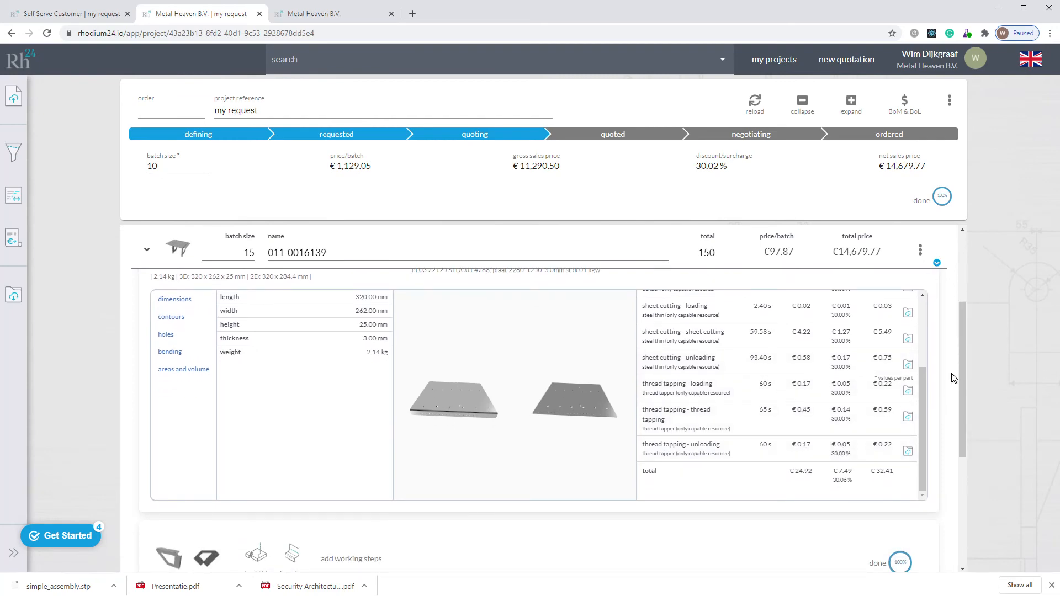
pyautogui.moveTo(964, 380); pyautogui.dragTo(970, 265)
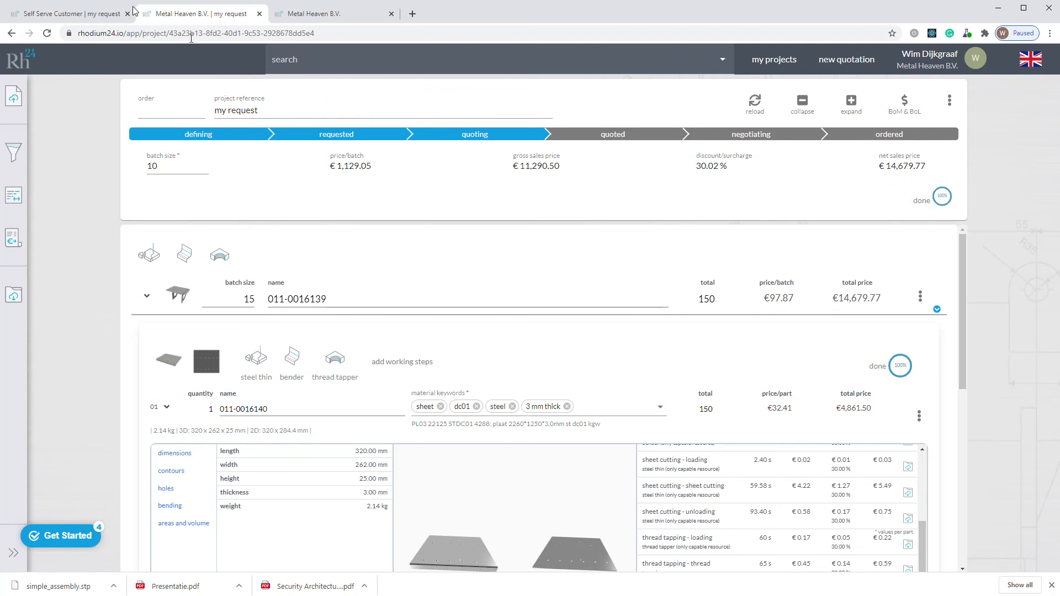
# Step: Check the working steps of "my request" in the customer portal, and advance the seller's project to quoted
pyautogui.click(71, 17)
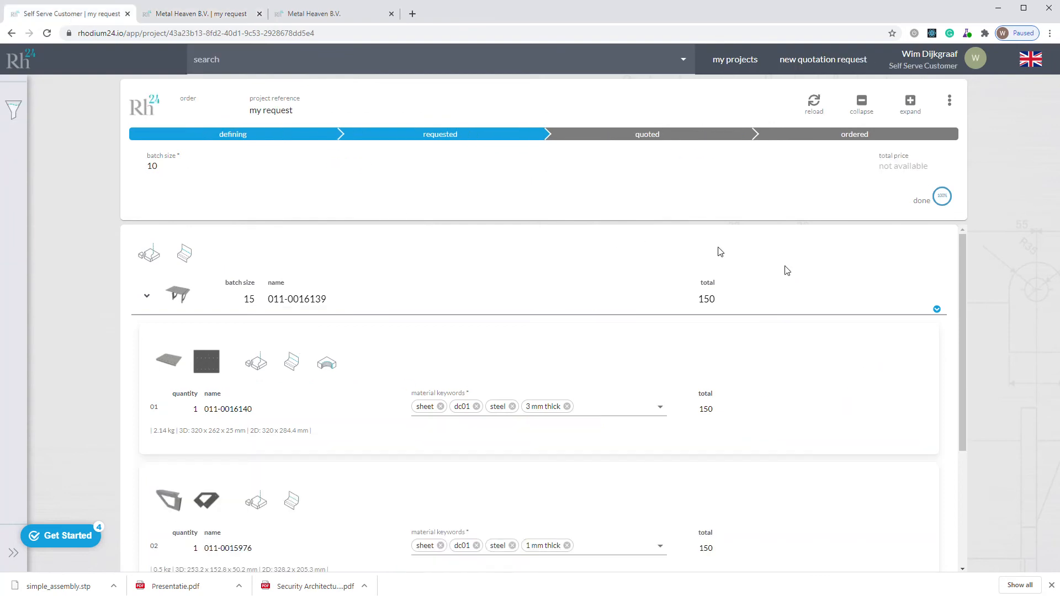
pyautogui.scroll(-4, 808, 417)
pyautogui.scroll(4, 808, 417)
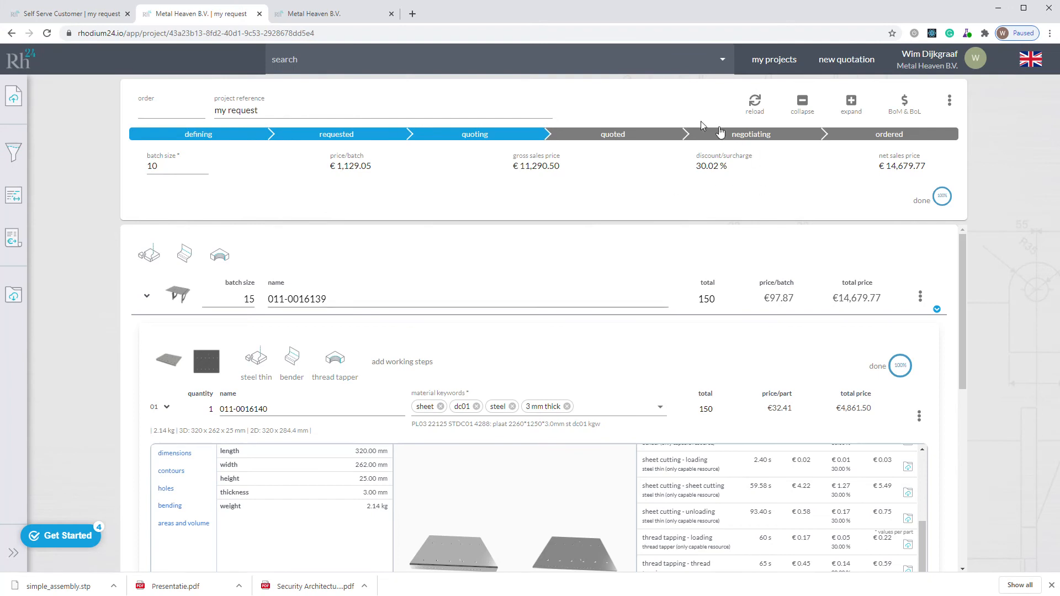
pyautogui.click(623, 138)
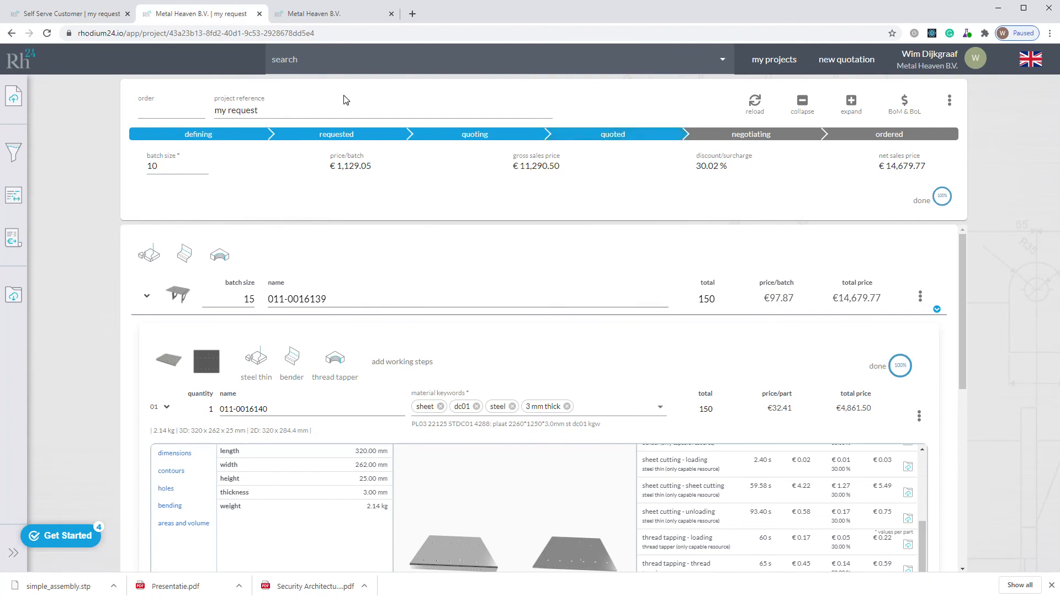
# Step: Advance "my request" to ordered in the customer portal, and check its status in the seller's project
pyautogui.click(81, 16)
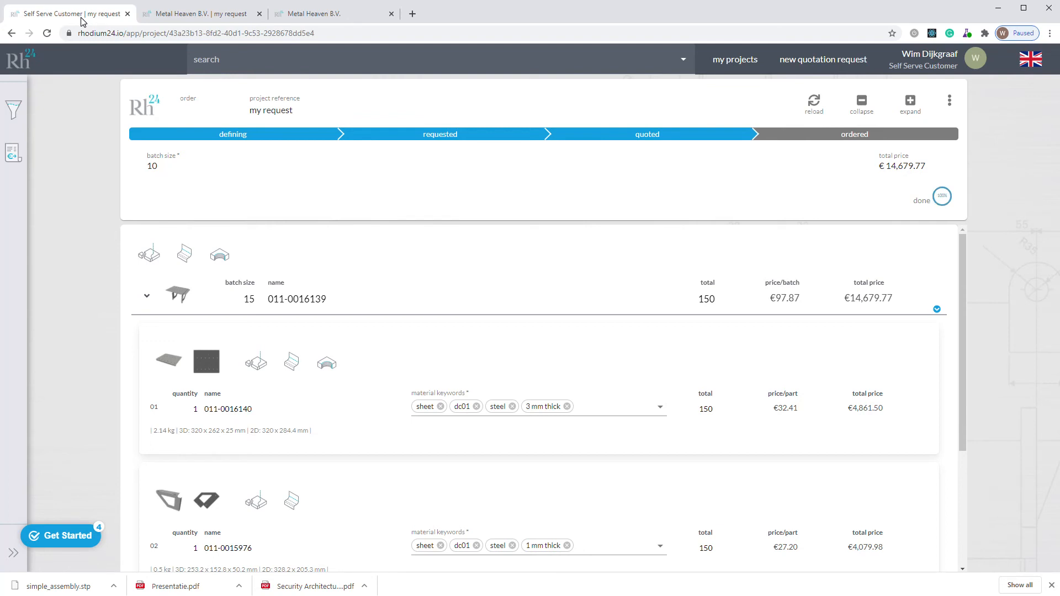
pyautogui.click(950, 100)
pyautogui.click(1024, 200)
pyautogui.click(184, 16)
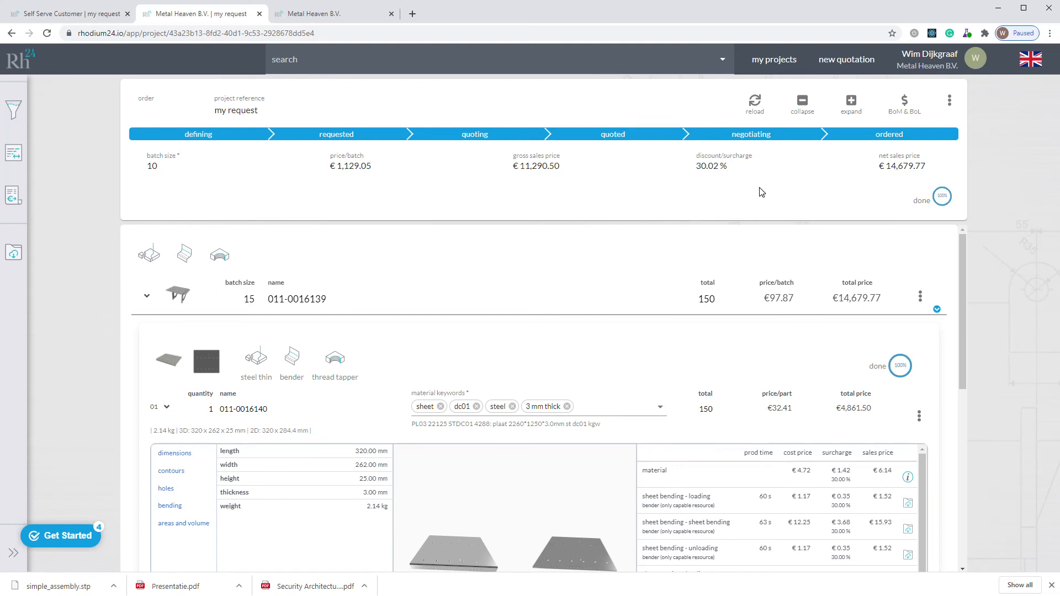
pyautogui.click(94, 13)
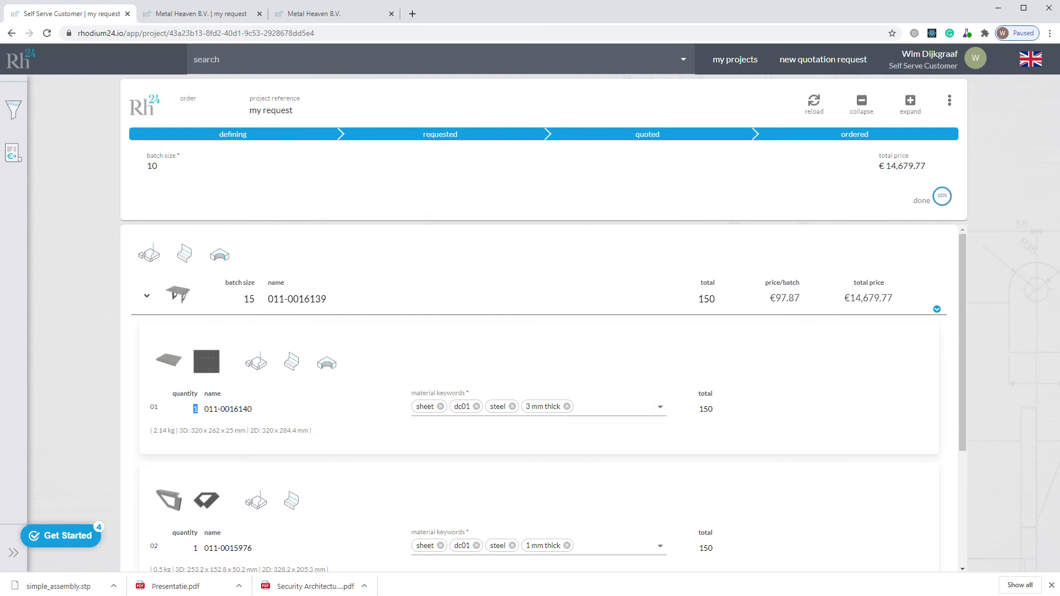
# Step: Open the quotation document of "my request" from the seller's project
pyautogui.click(196, 16)
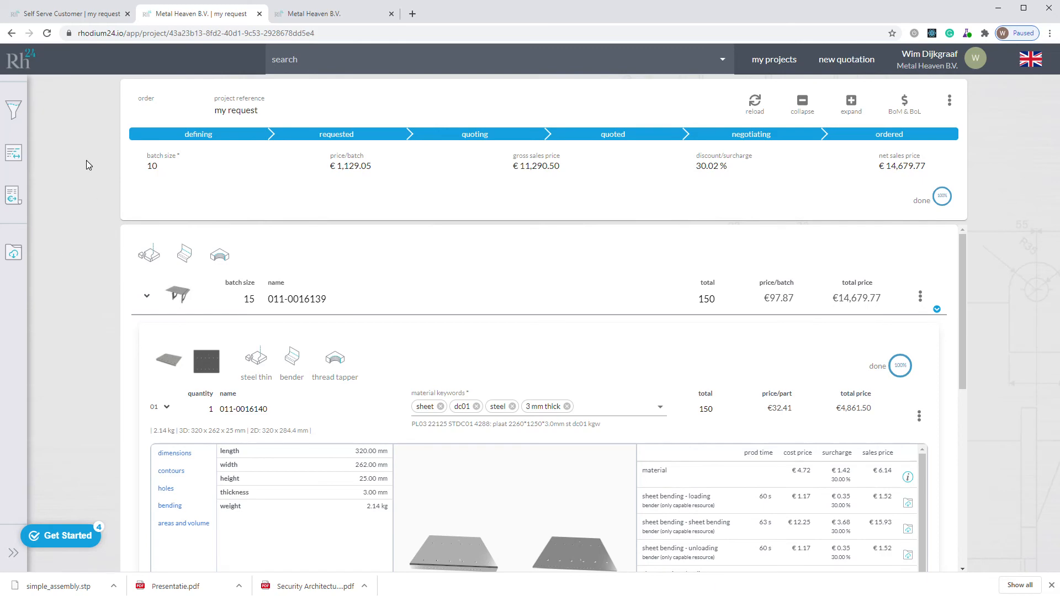
pyautogui.click(13, 195)
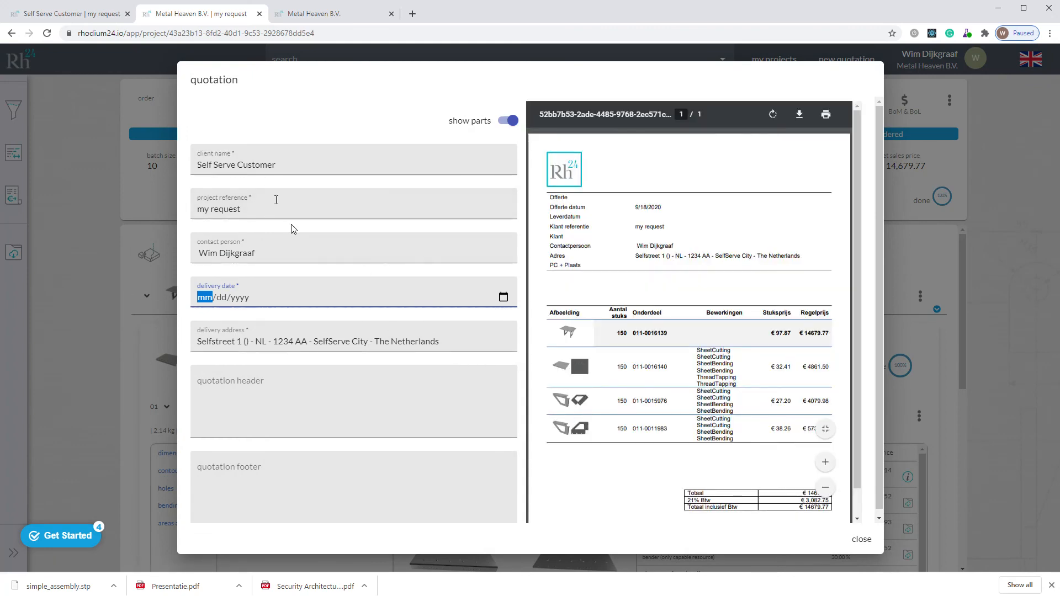
# Step: Hide the individual parts in the quotation document and set its delivery date to 09/18/2020
pyautogui.click(507, 120)
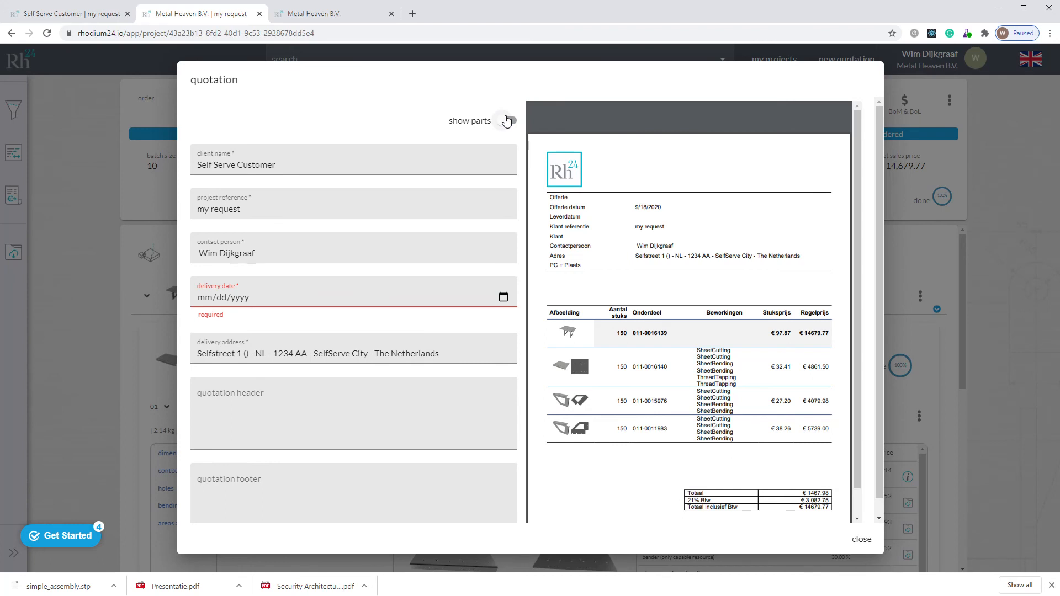
pyautogui.click(268, 296)
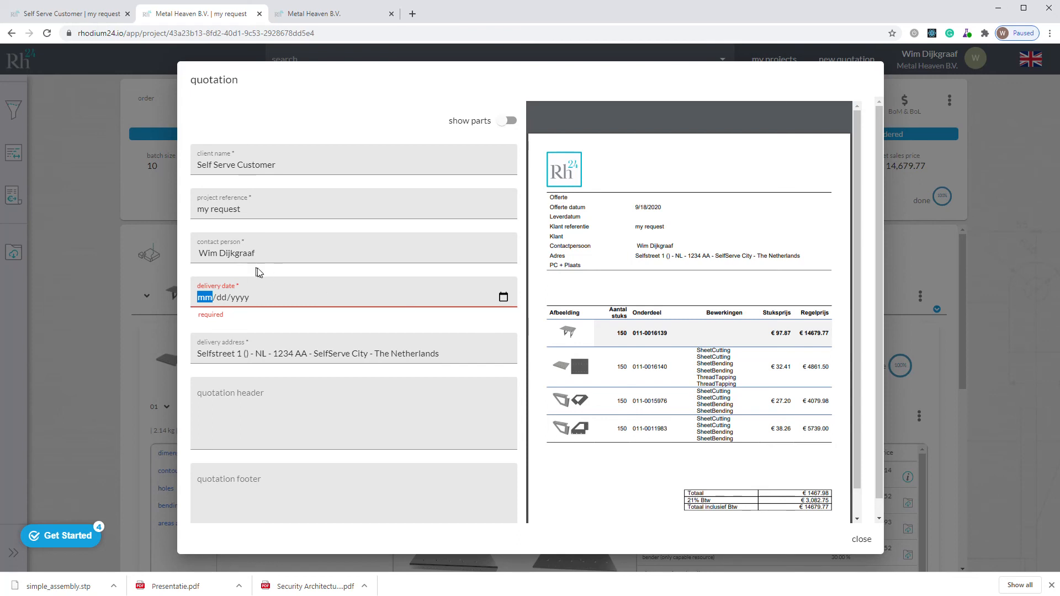
pyautogui.click(503, 297)
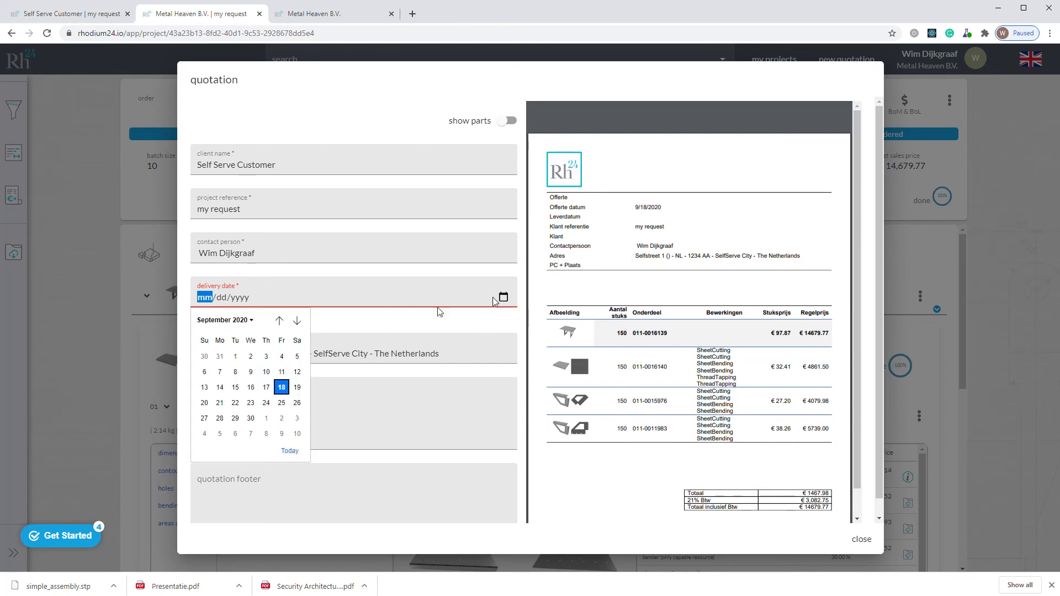
pyautogui.click(282, 387)
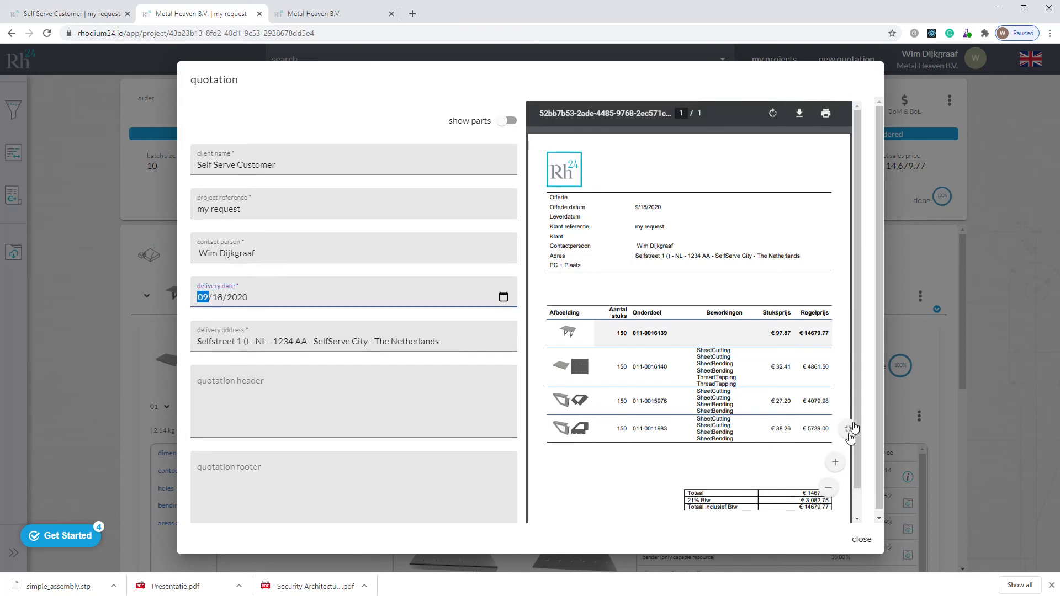
pyautogui.moveTo(856, 393); pyautogui.dragTo(854, 452)
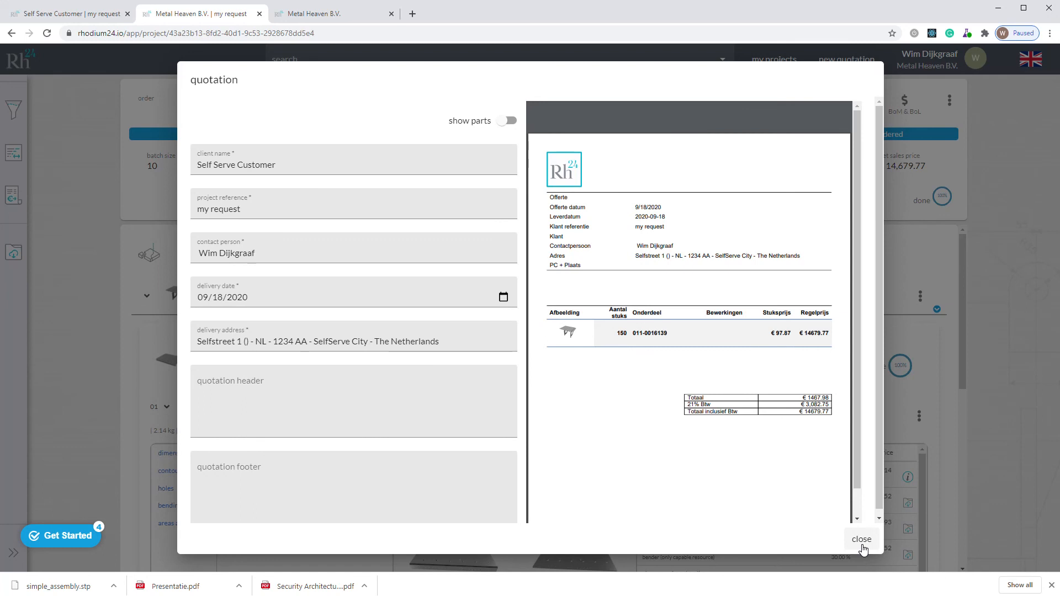
pyautogui.click(862, 540)
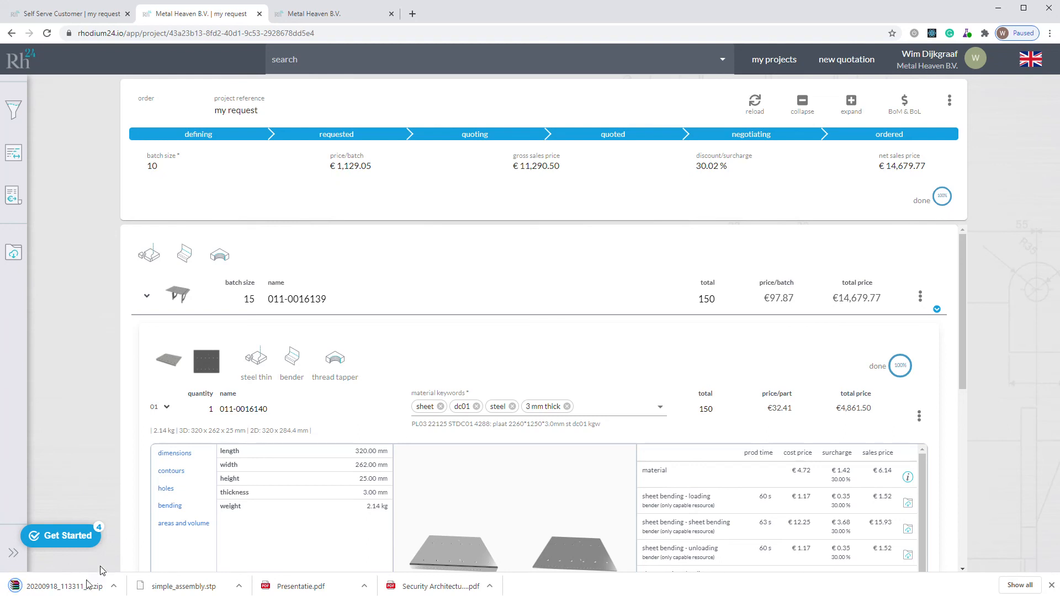
# Step: Open the downloaded archive "20200918_113311_my request.zip" in WinRAR and bring its whole window into view
pyautogui.click(53, 588)
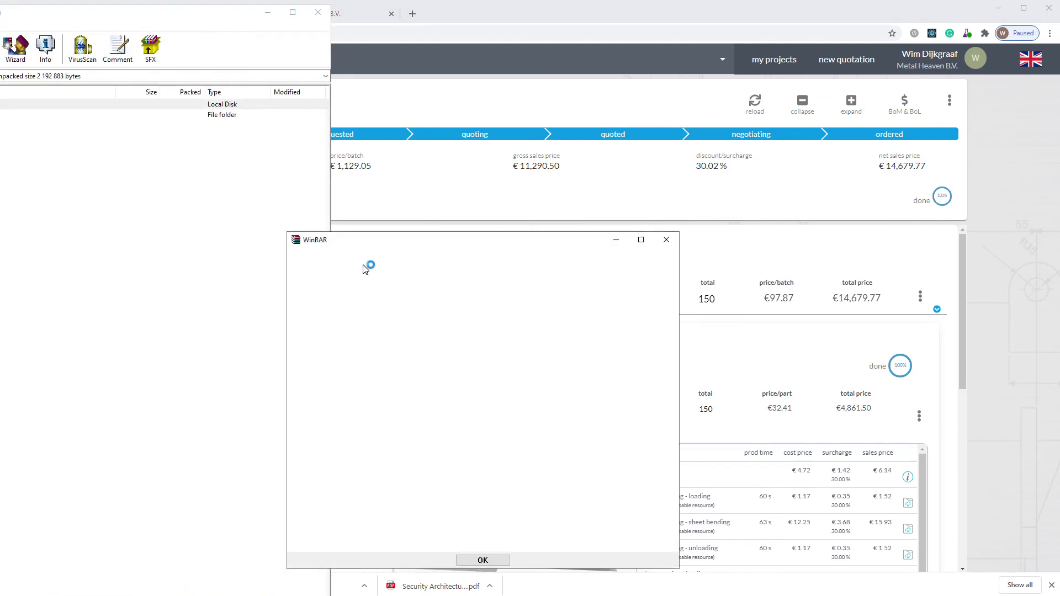
pyautogui.click(667, 243)
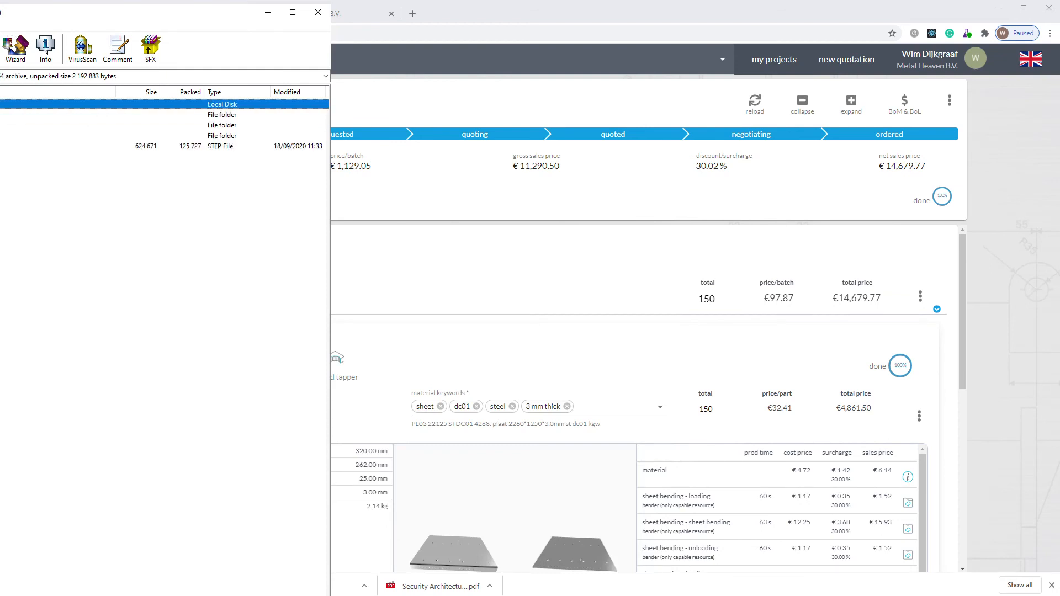
pyautogui.moveTo(0, 11); pyautogui.dragTo(494, 55)
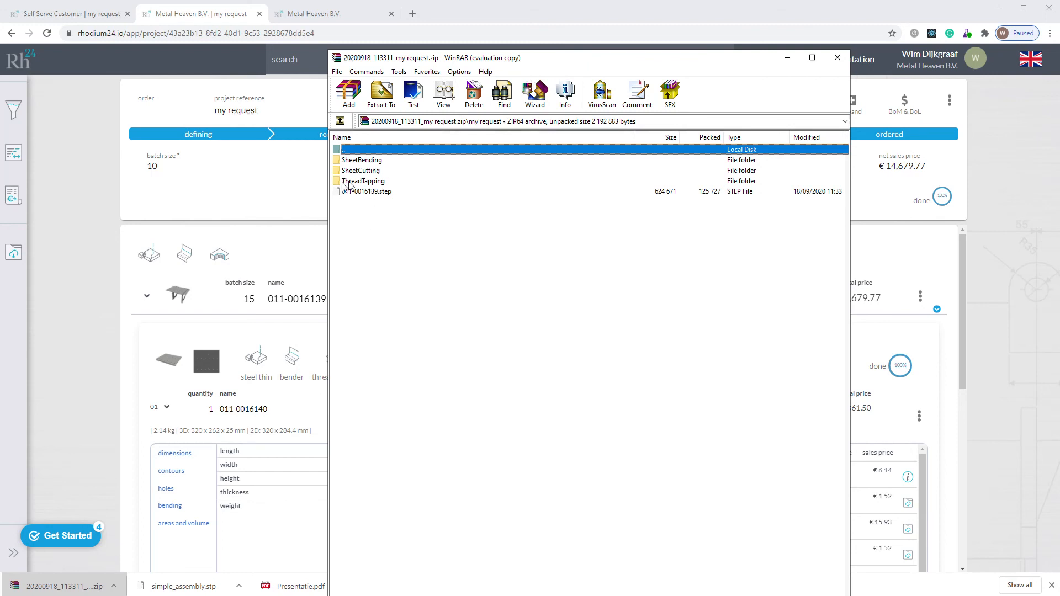
# Step: Examine the STP file for the PL01 26150 STDC01 sheet in the archive's SheetBending folder, and close the archive
pyautogui.doubleClick(362, 160)
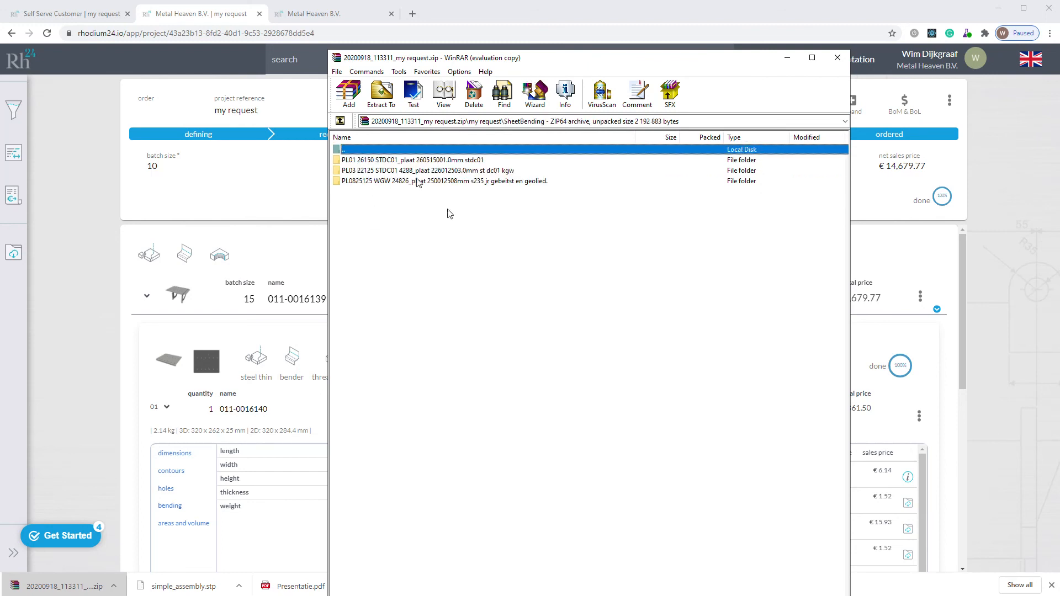
pyautogui.doubleClick(388, 160)
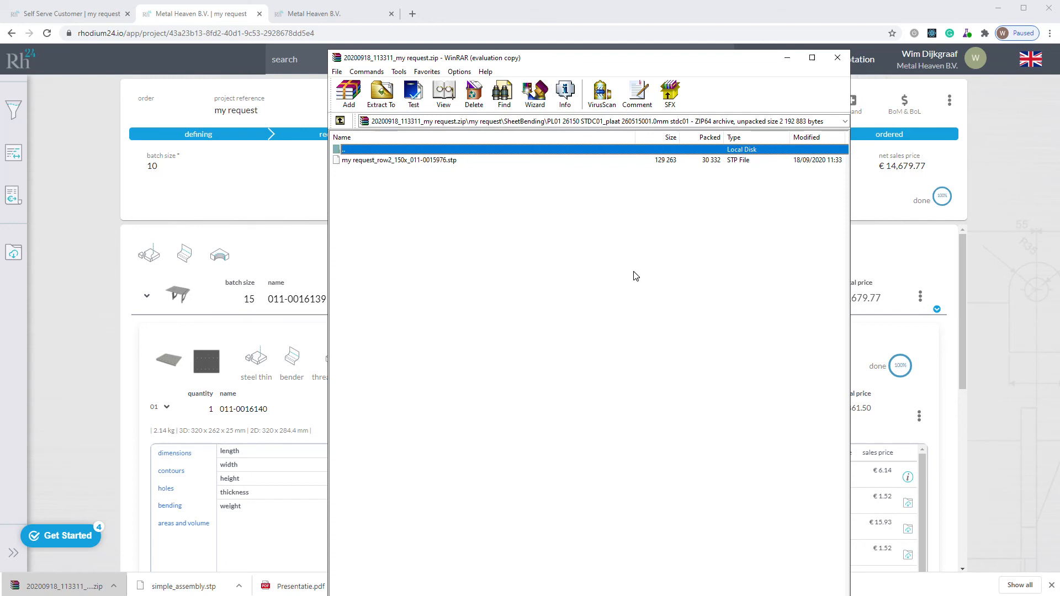
pyautogui.click(434, 162)
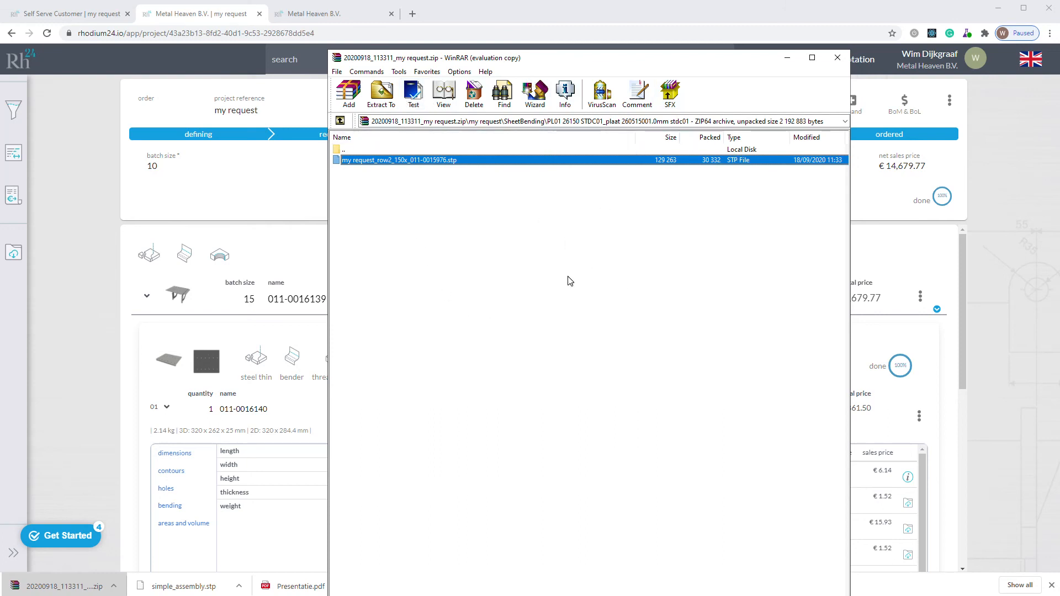
pyautogui.click(838, 58)
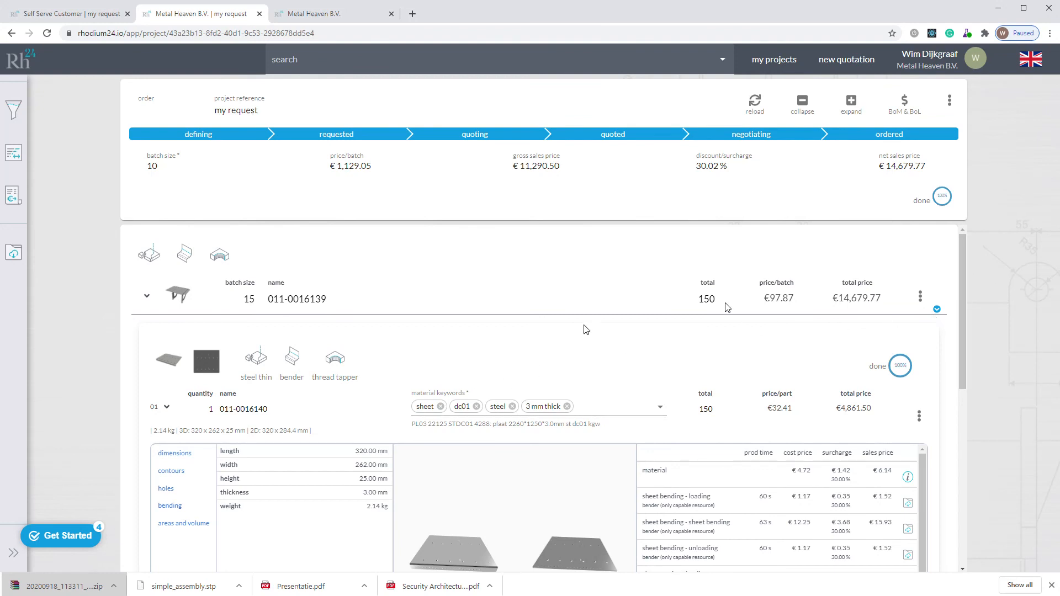
# Step: Collapse the details of part 01 in the seller's project "my request"
pyautogui.click(166, 407)
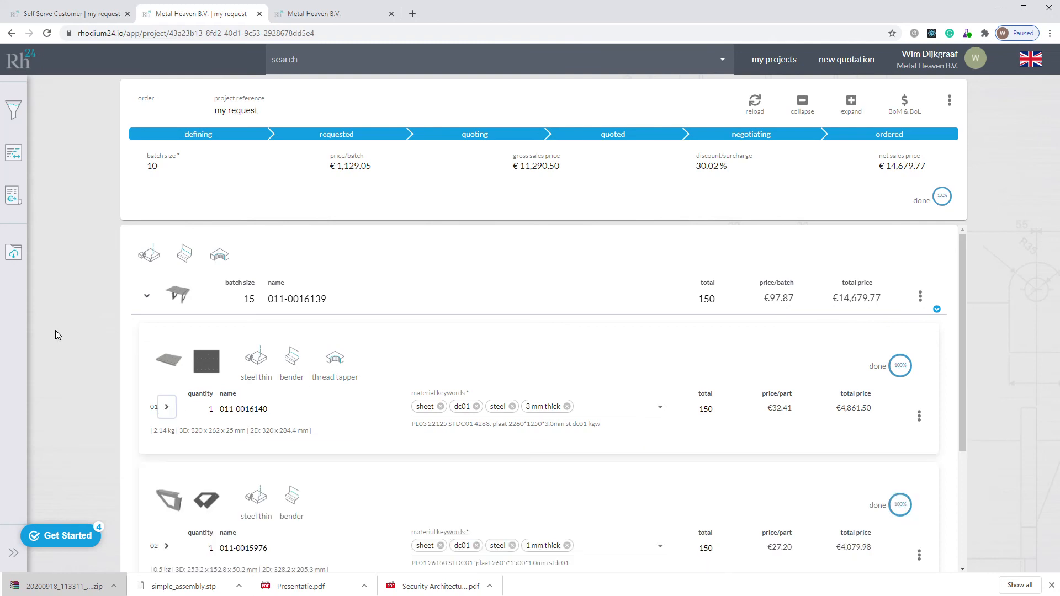